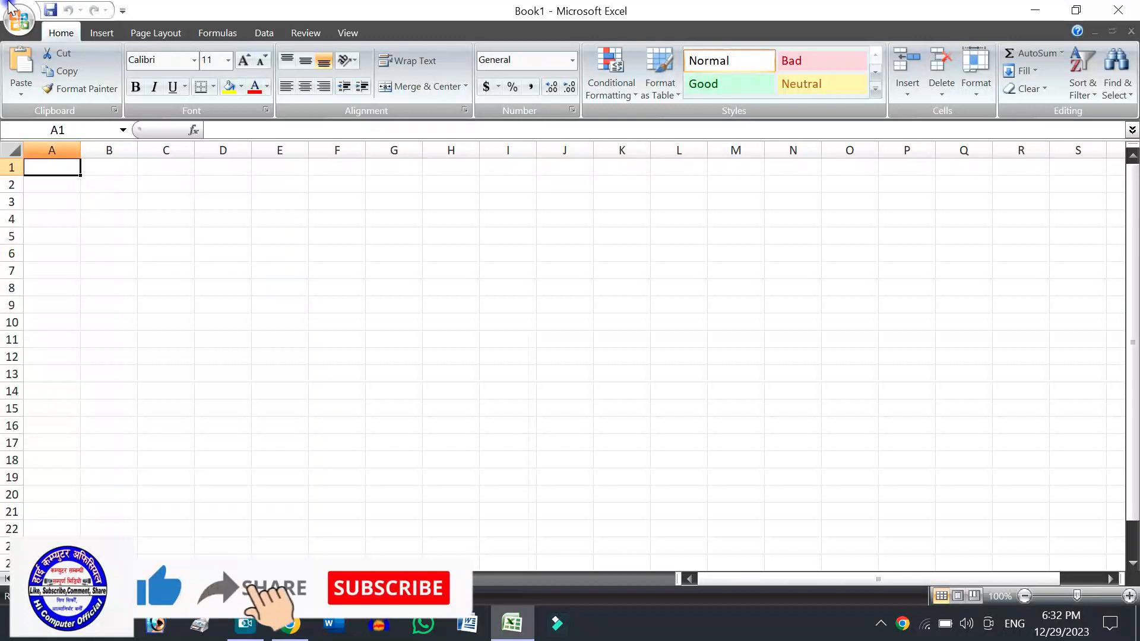
- Enter the table headings Year in D6 and Student No in E6
click(102, 33)
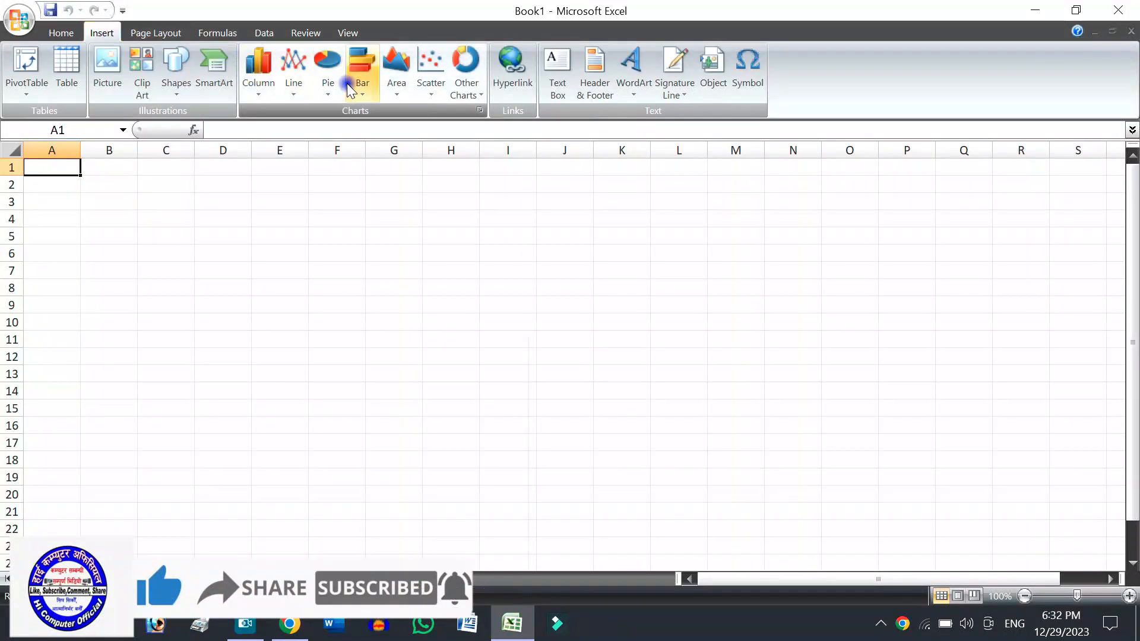
click(151, 202)
click(250, 247)
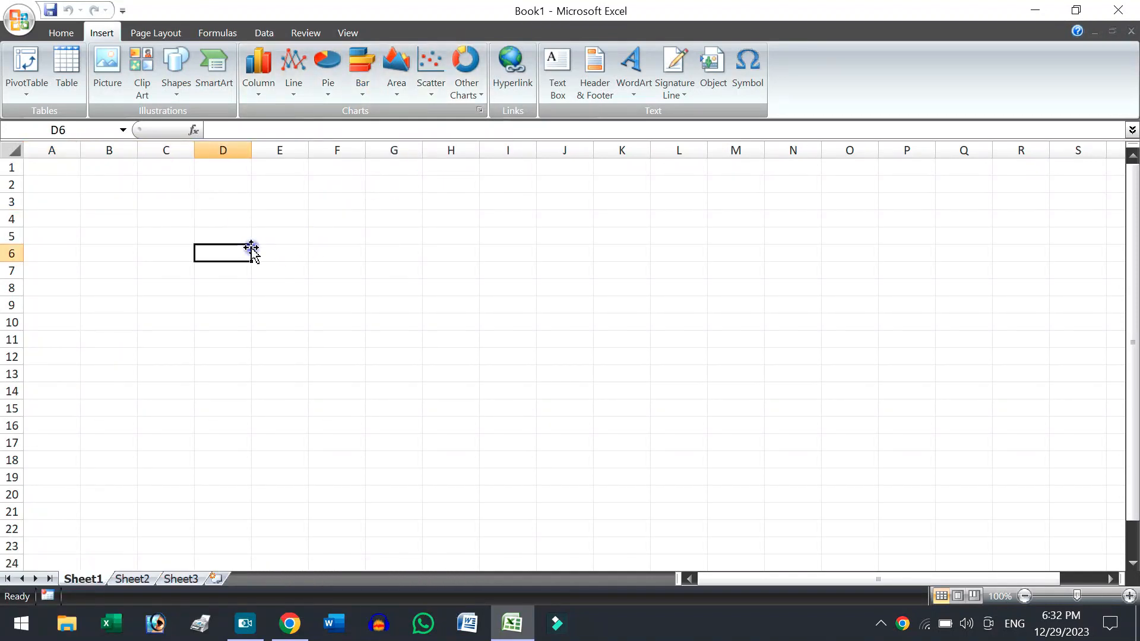
text(Year)
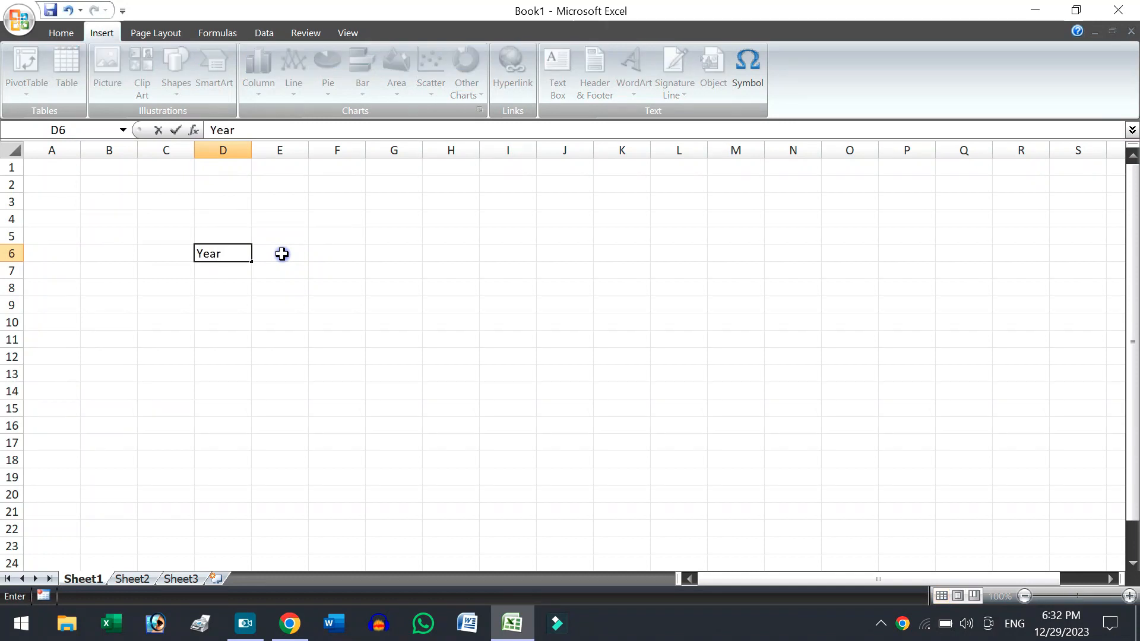
click(282, 254)
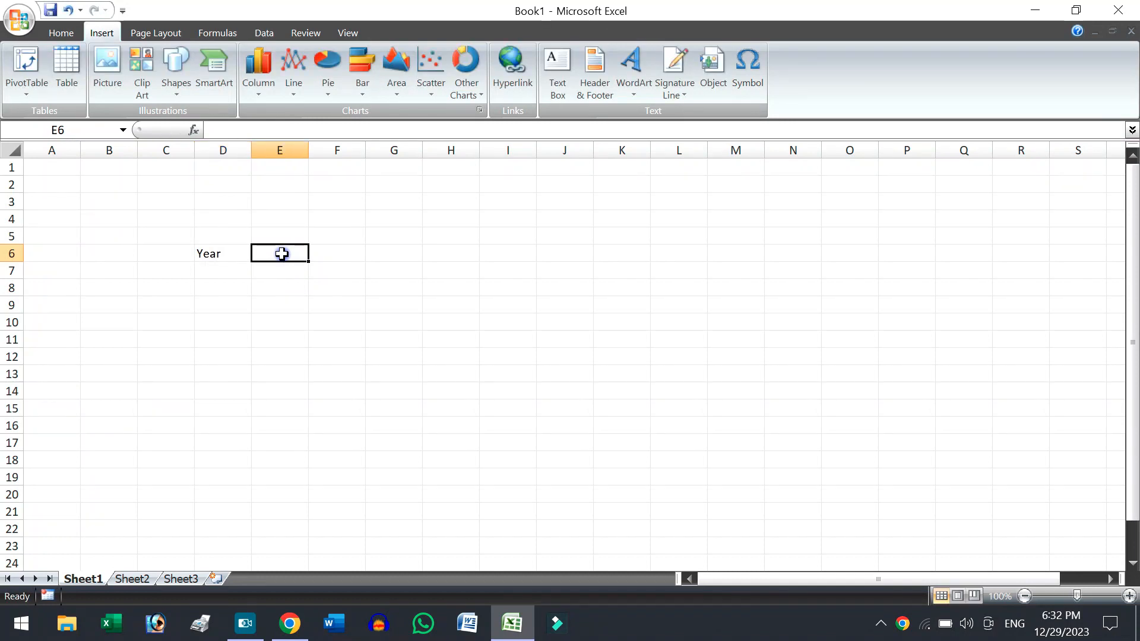
text(Student No)
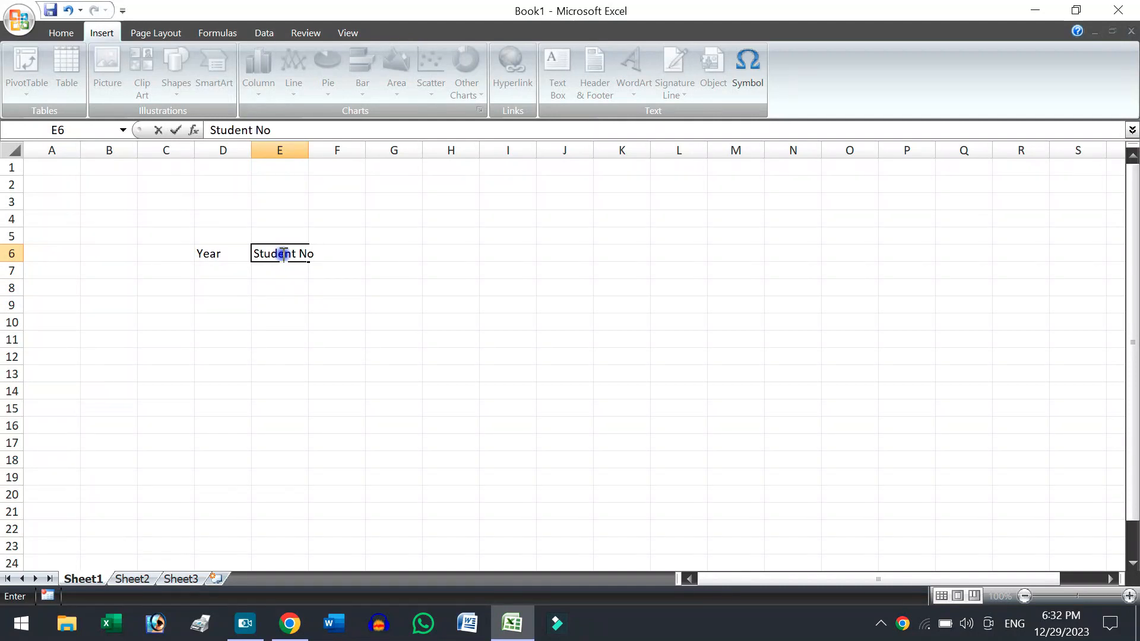
key(Return)
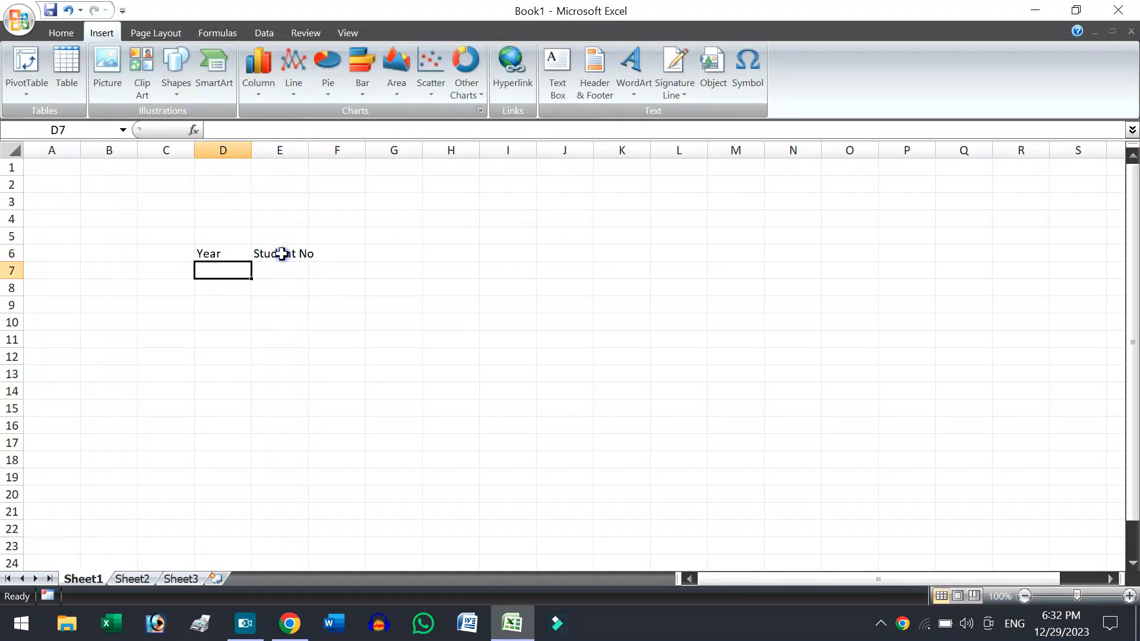
- Fill row 7 of the table with year 2078 and student number 250
text(2078)
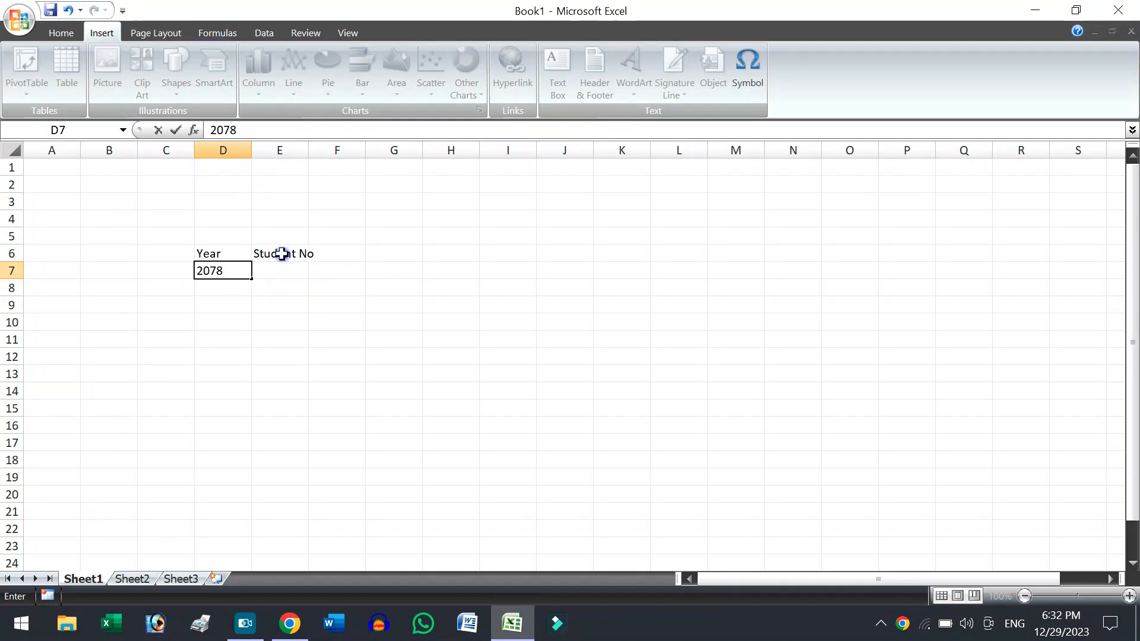
key(Tab)
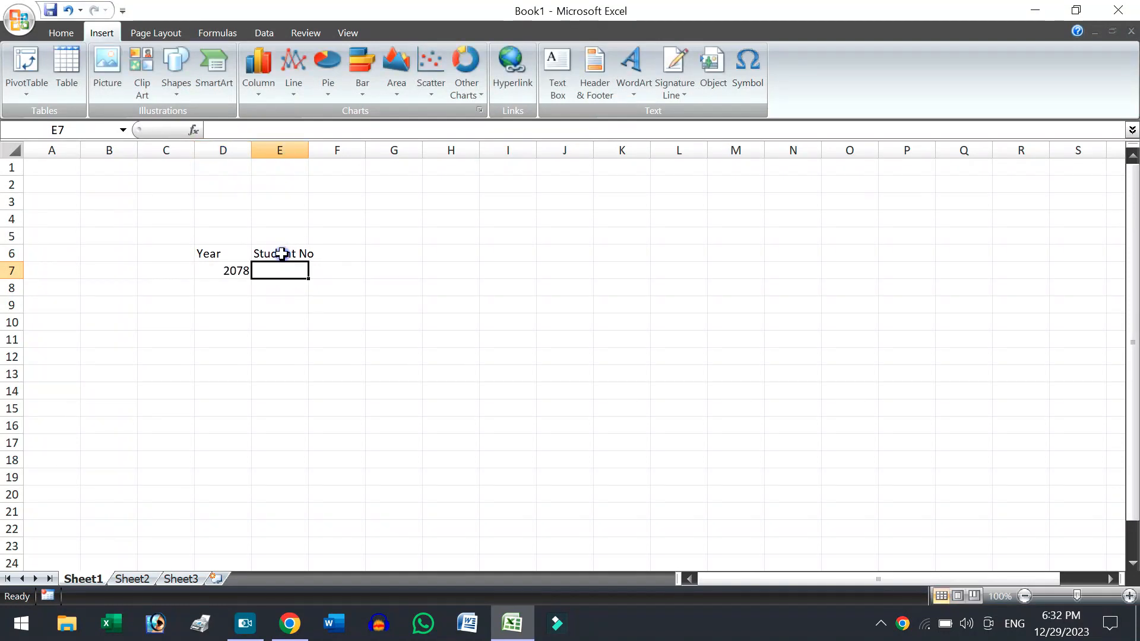
text(250)
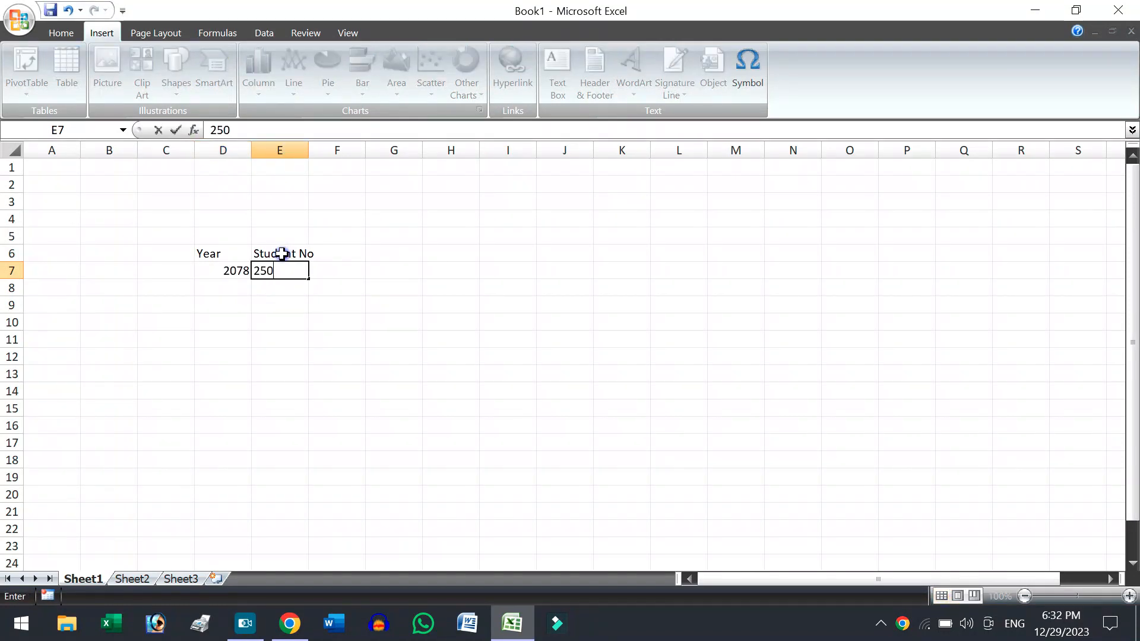
key(Return)
- Fill row 8 of the table with year 2079 and student number 210
key(Left)
text(207)
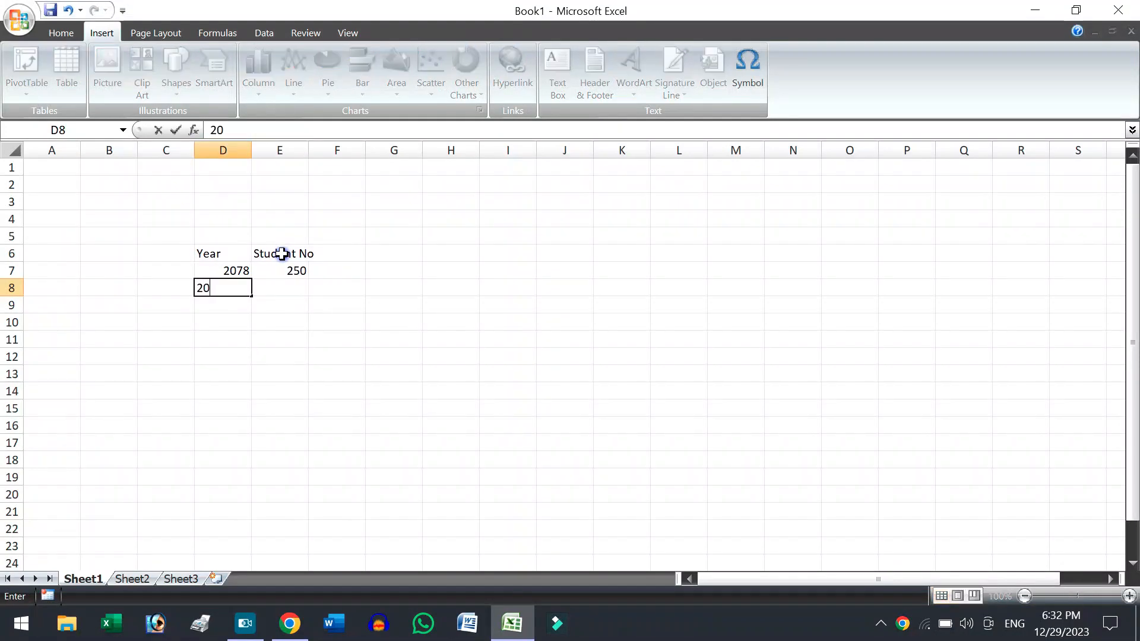
key(Return)
key(Up)
key(Right)
text(2)
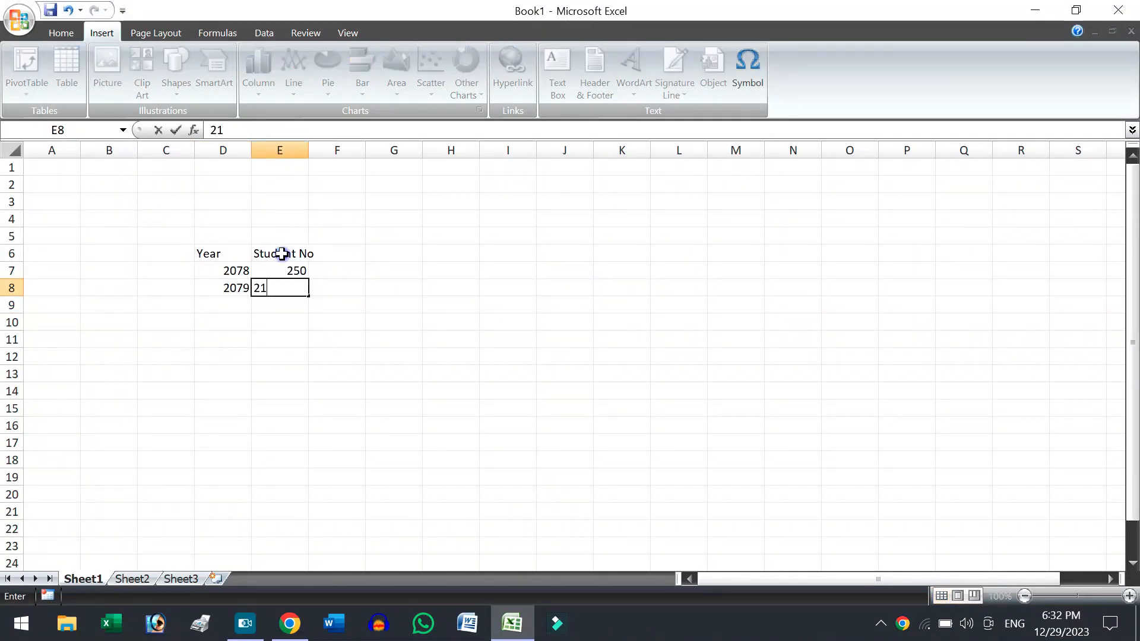
key(Return)
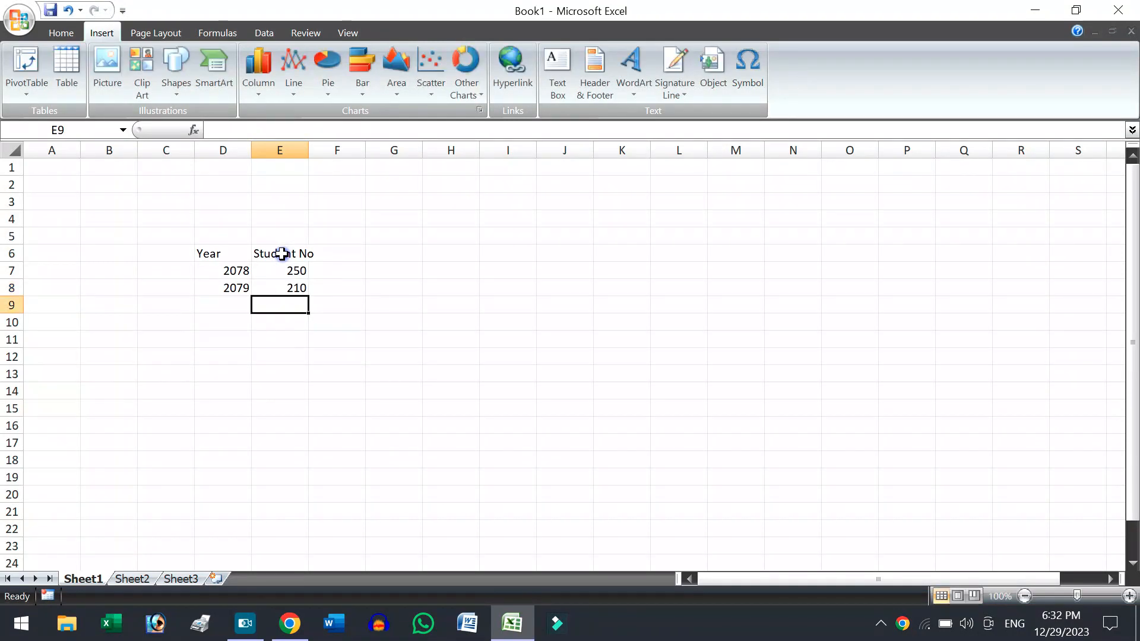
- Fill row 9 of the table with year 2080 and student number 300
key(Left)
text(2080)
key(Tab)
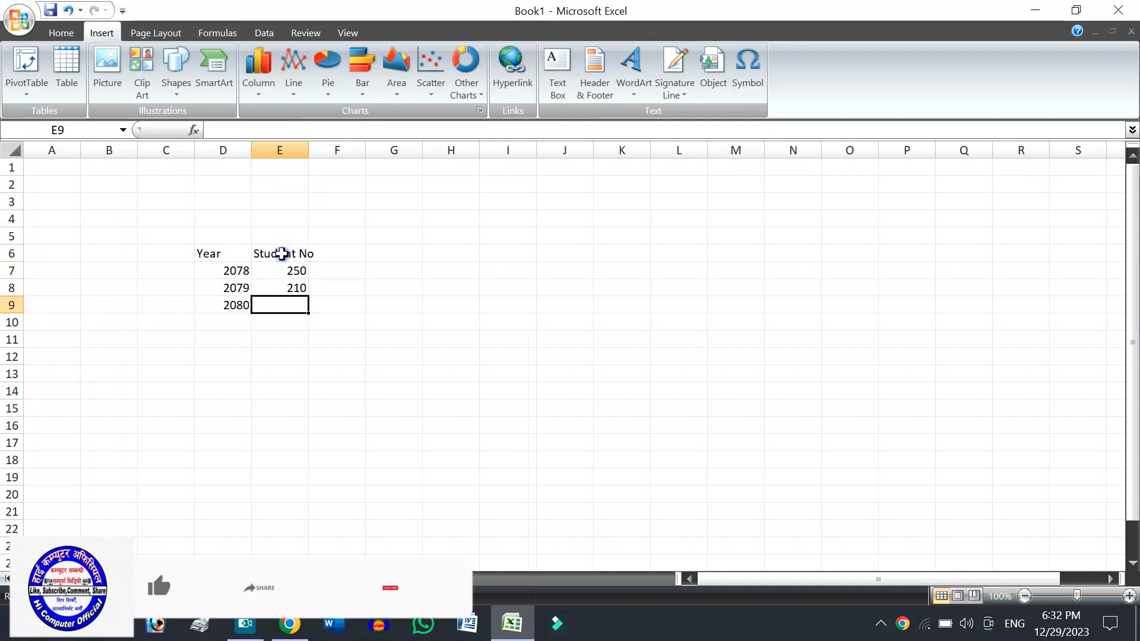
text(300)
key(Return)
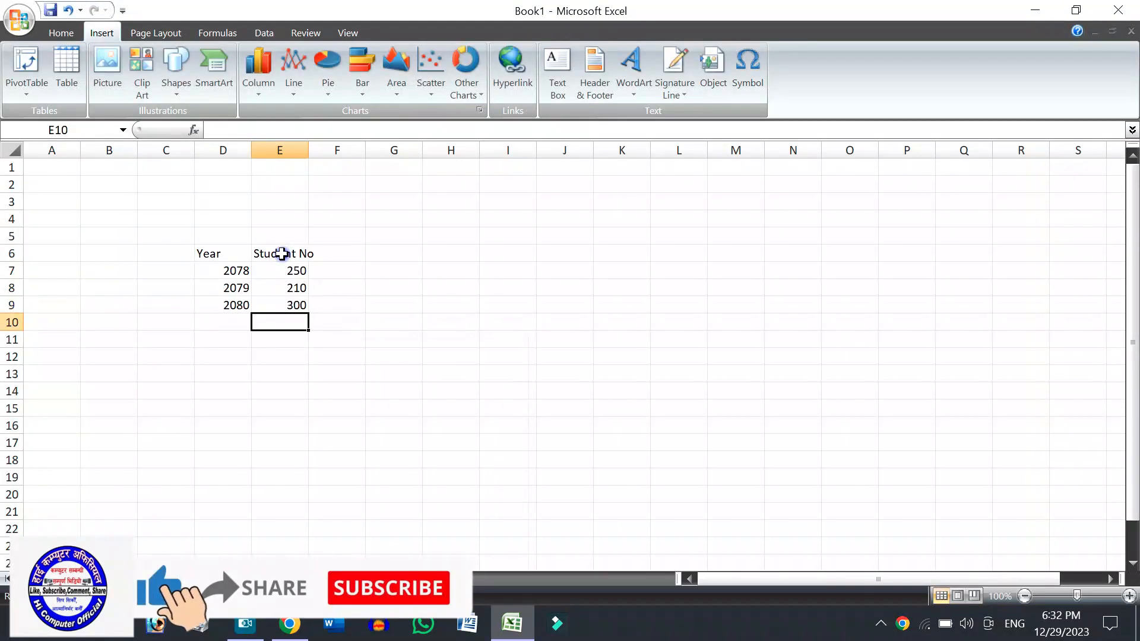
key(Left)
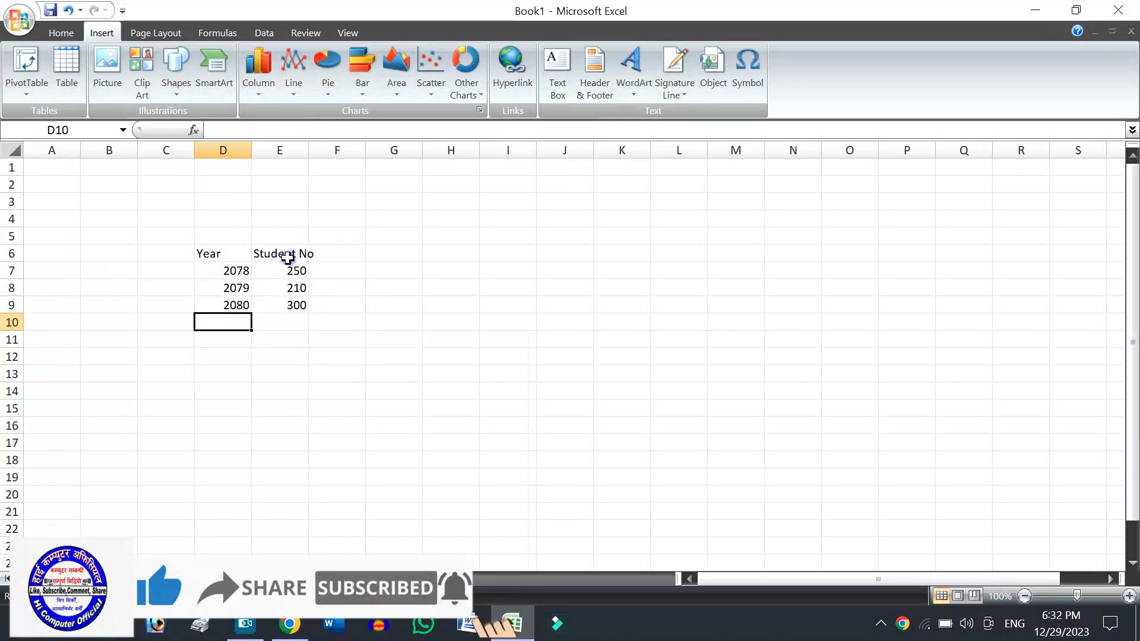
- Widen column E so that the Student No heading fits in its cell
drag(242, 254, 280, 296)
drag(310, 156, 326, 162)
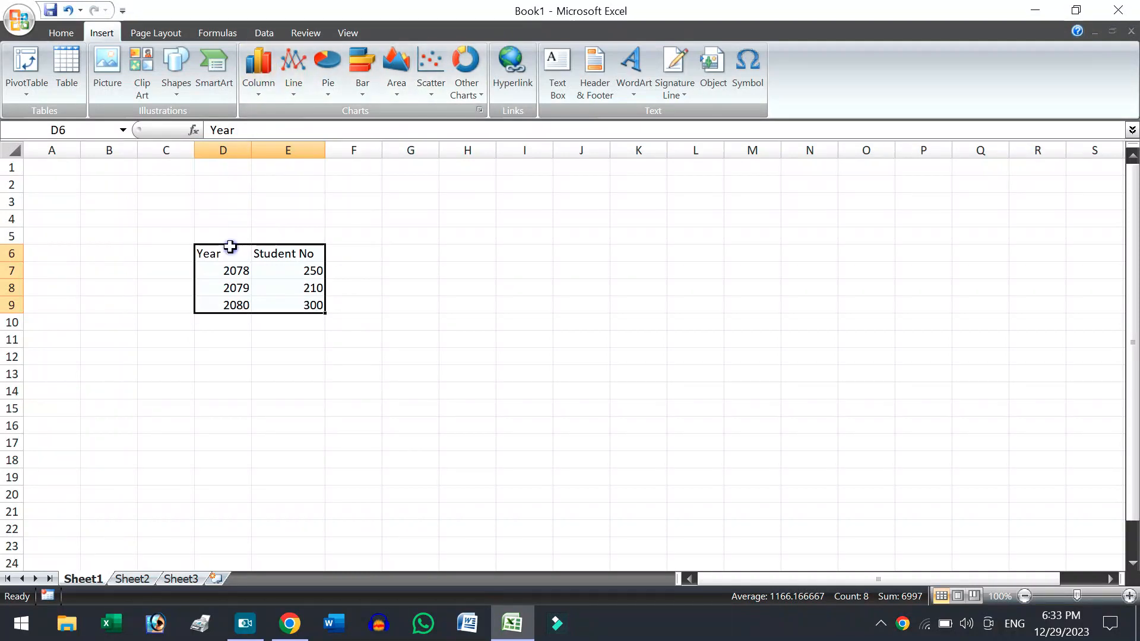
- Try a 2-D clustered column chart of the range D6:E9 and delete the chart
click(257, 65)
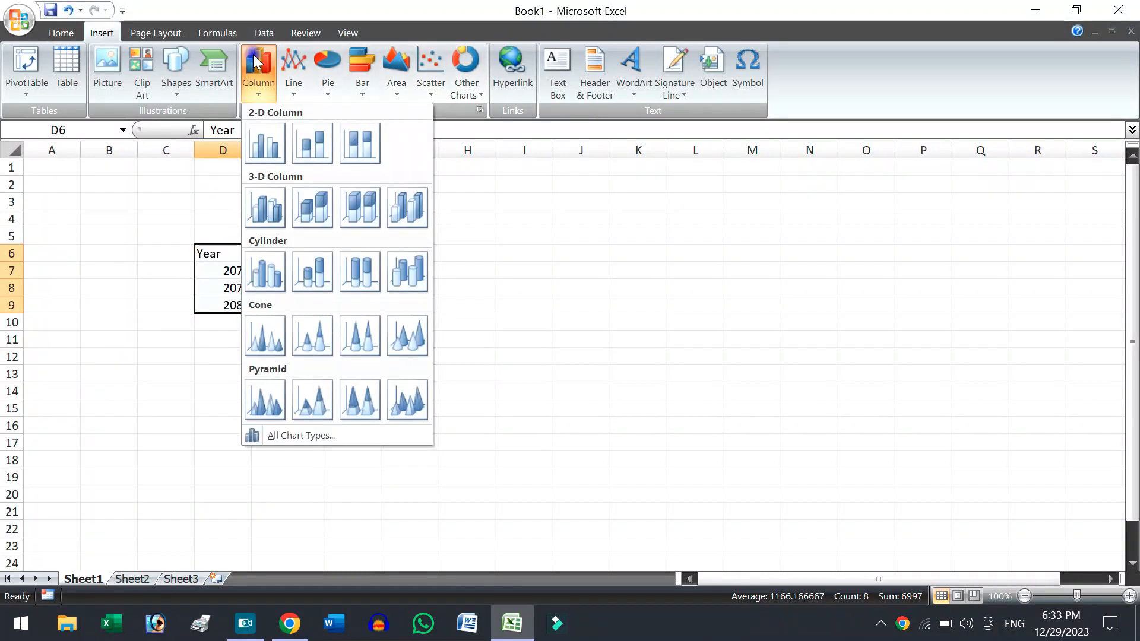
click(267, 150)
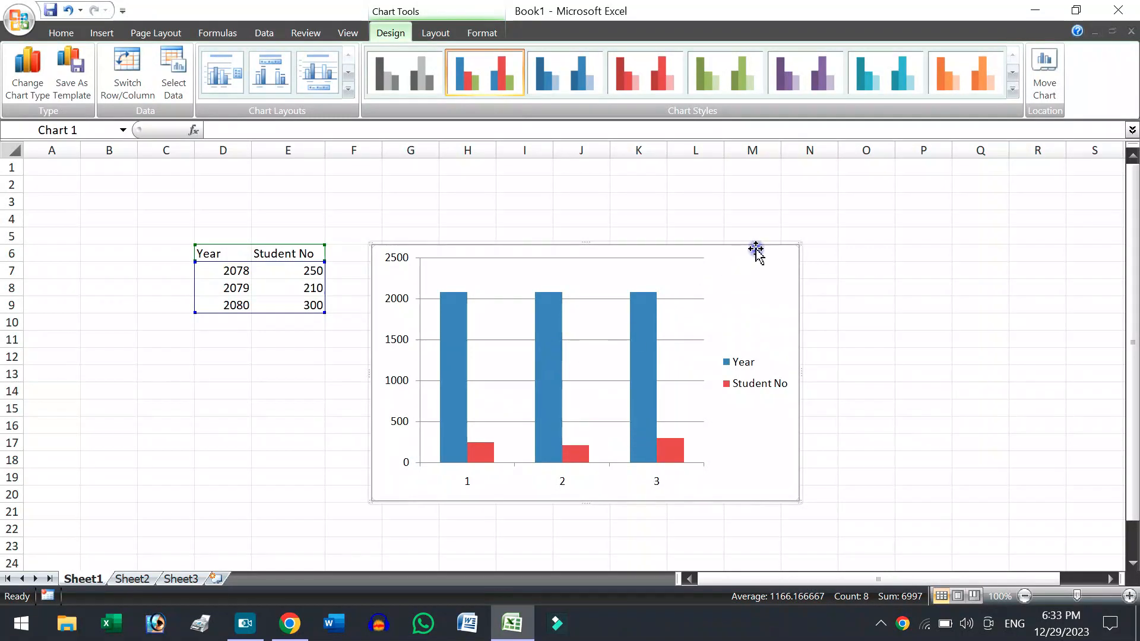
key(Delete)
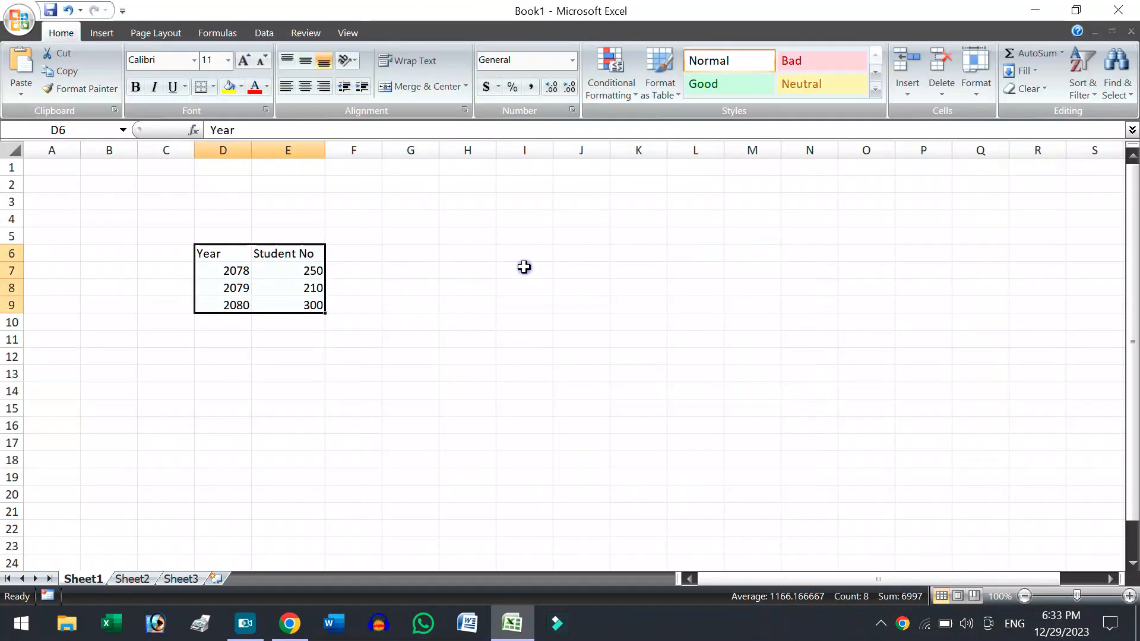
- Clear the Year heading in D6 and insert a 3-D clustered column chart from D6:E9
click(231, 256)
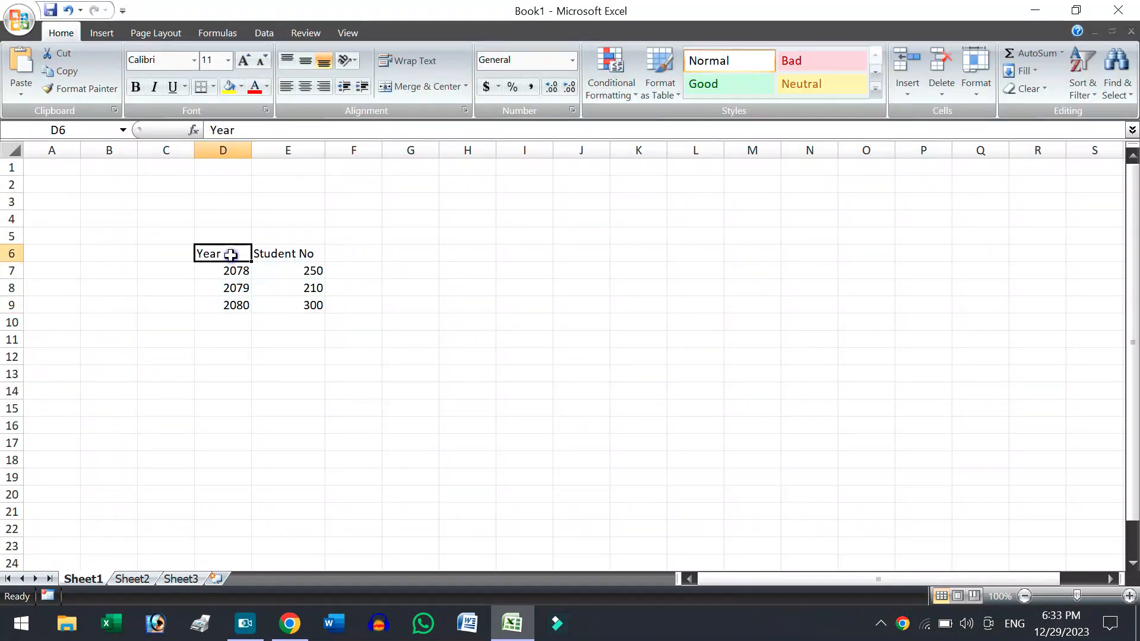
drag(231, 255, 281, 298)
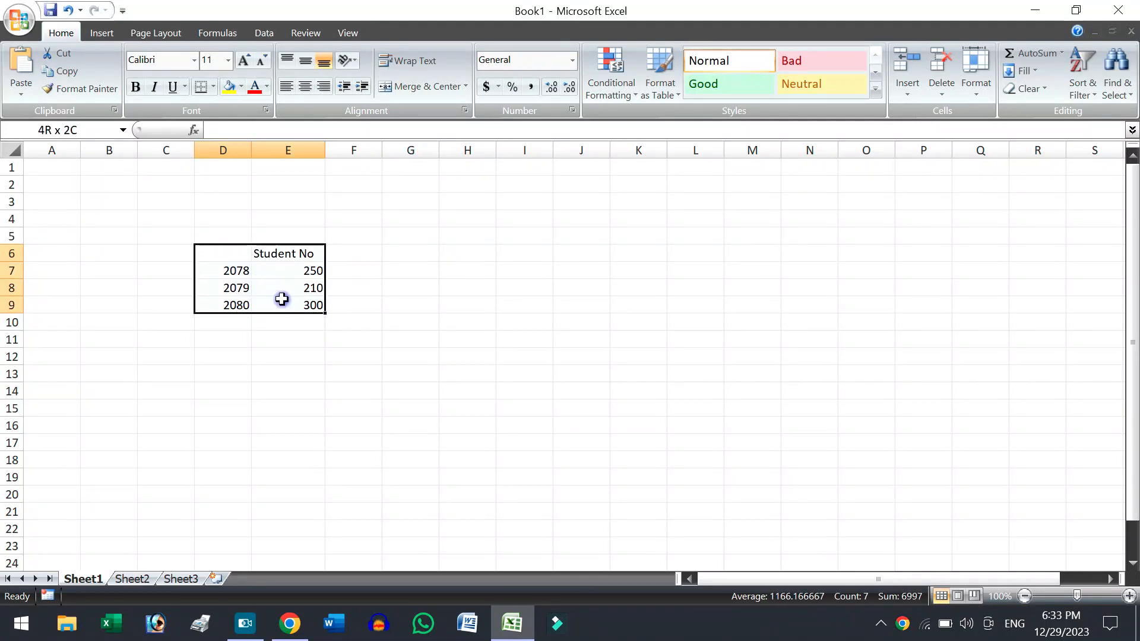
click(101, 35)
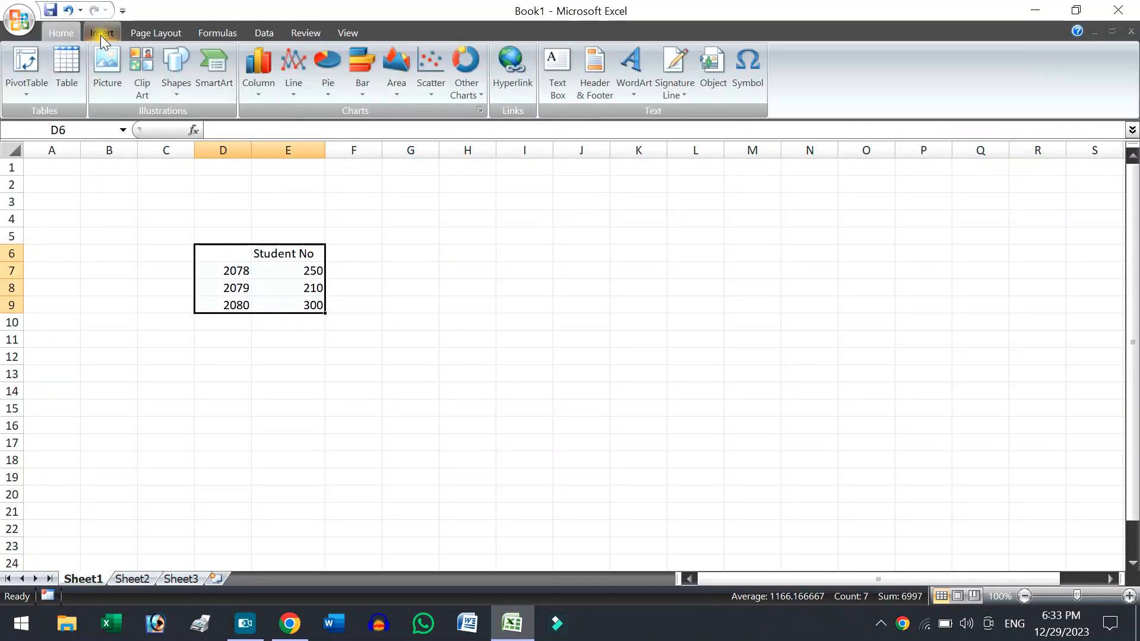
click(258, 83)
click(271, 215)
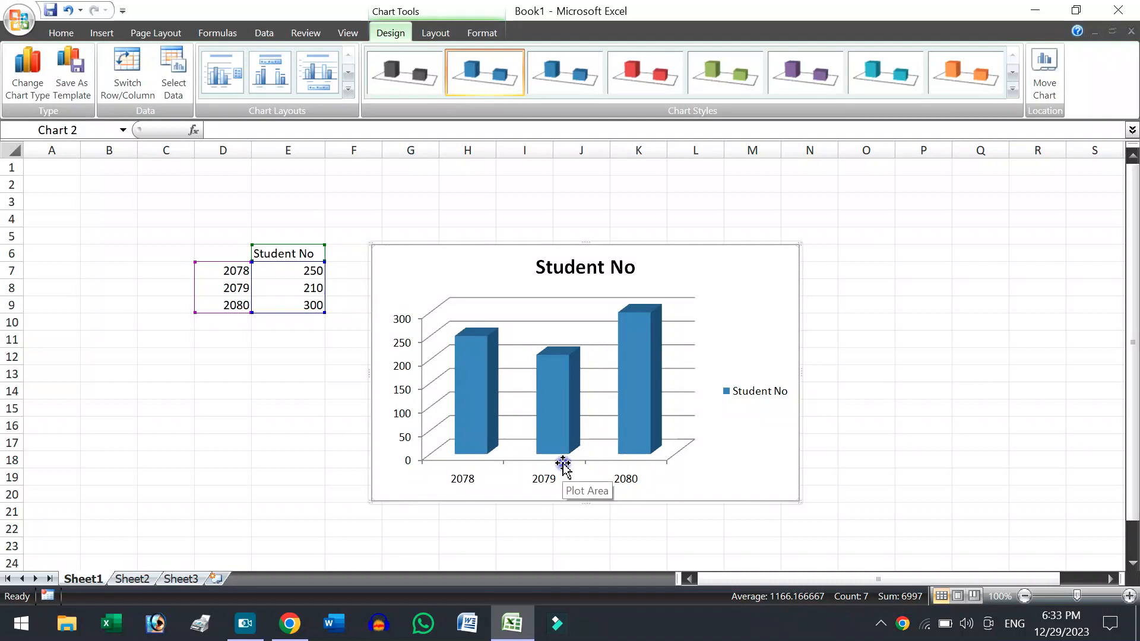
- Try out two chart layouts with axis titles on the 3-D column chart
click(348, 90)
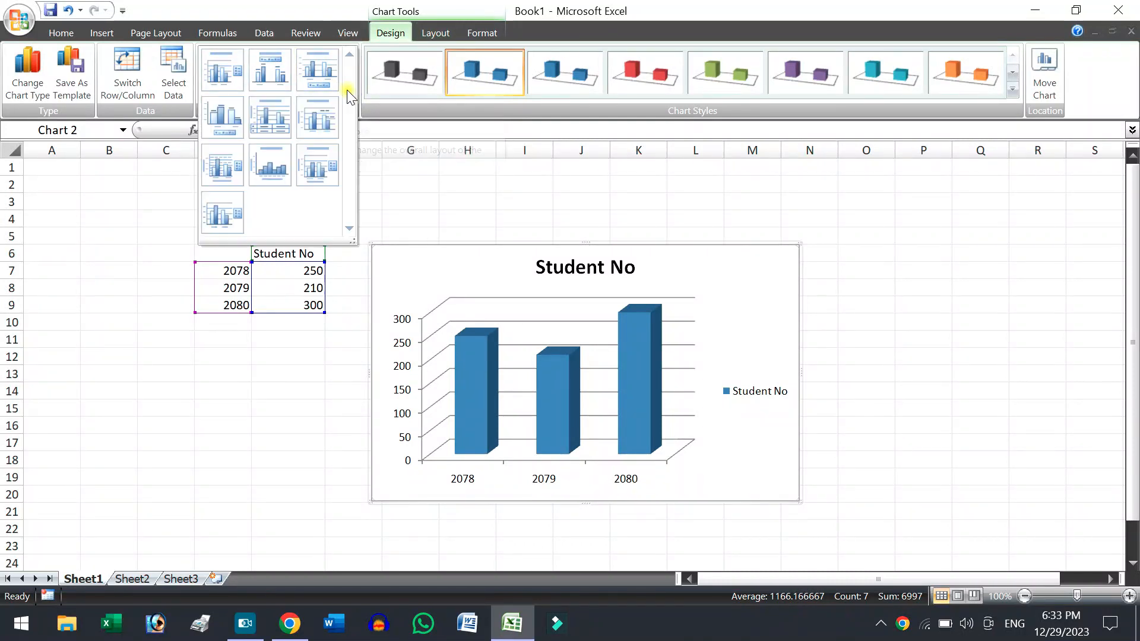
click(325, 169)
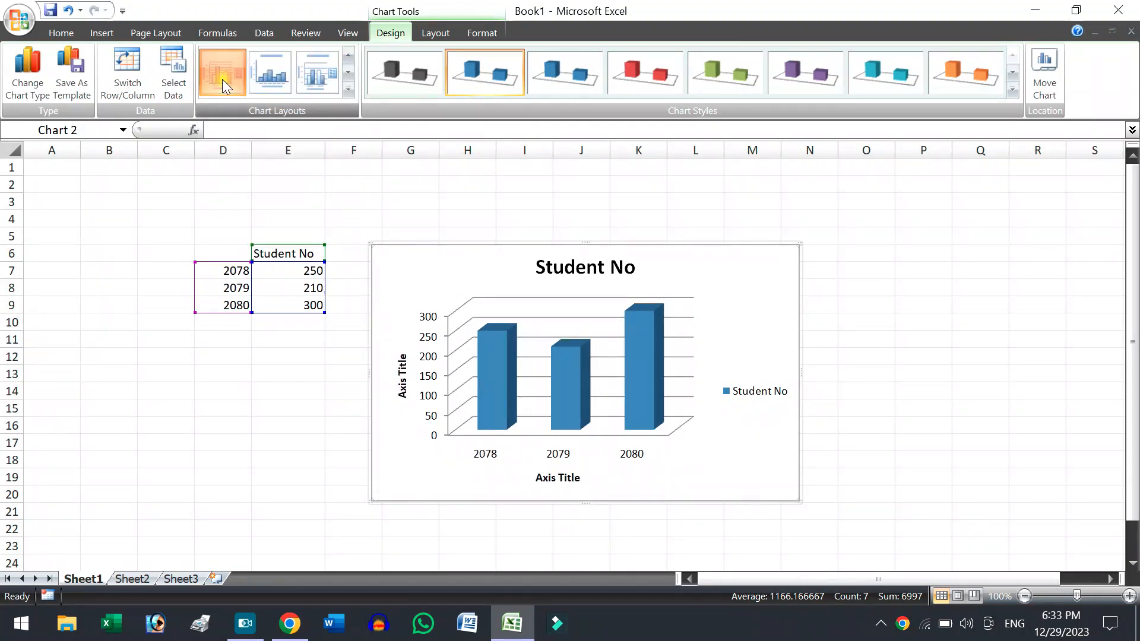
click(271, 84)
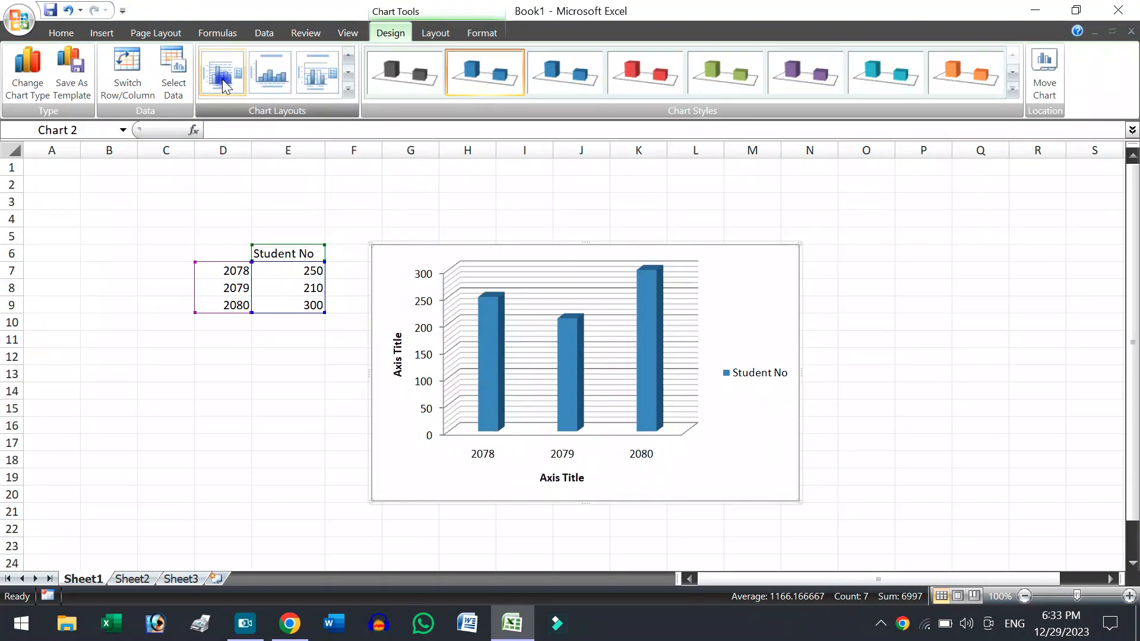
- Give the column chart the layout with a title above and legend below, and move the chart beneath the data table
click(350, 93)
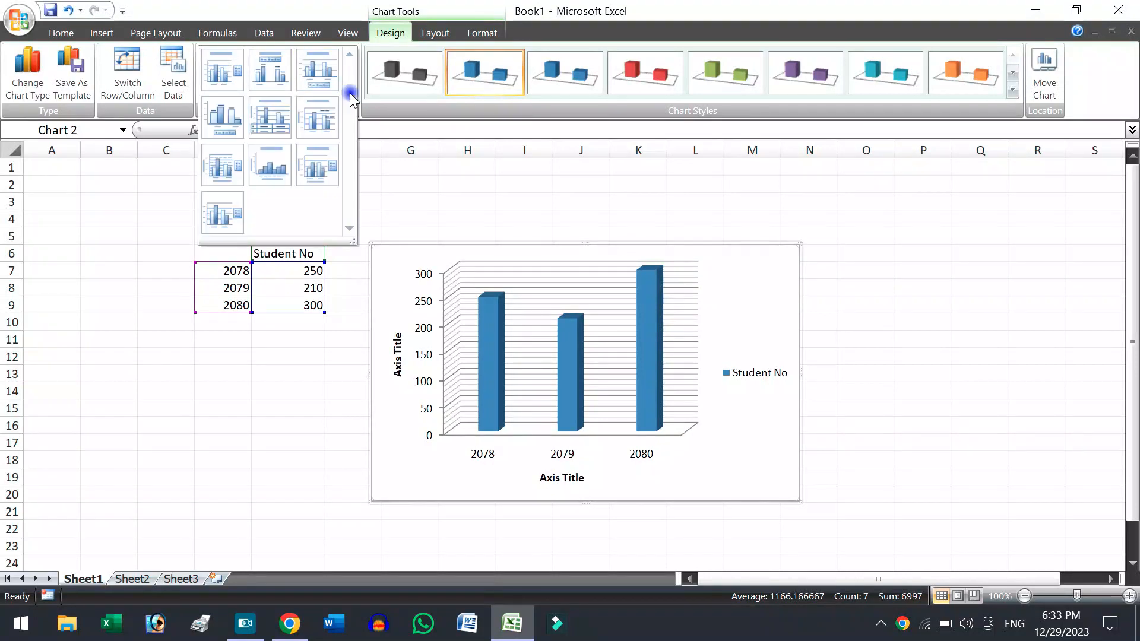
click(317, 79)
drag(657, 252, 309, 344)
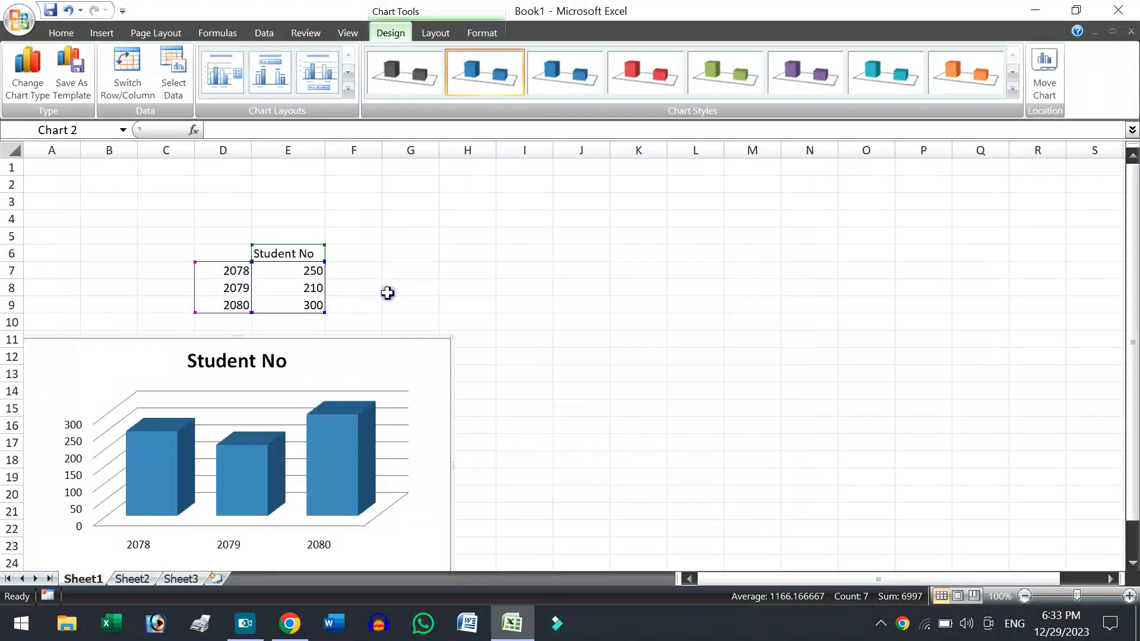
click(364, 255)
- Insert a 2-D Pie of Pie chart from the range D6:E9
drag(240, 254, 280, 302)
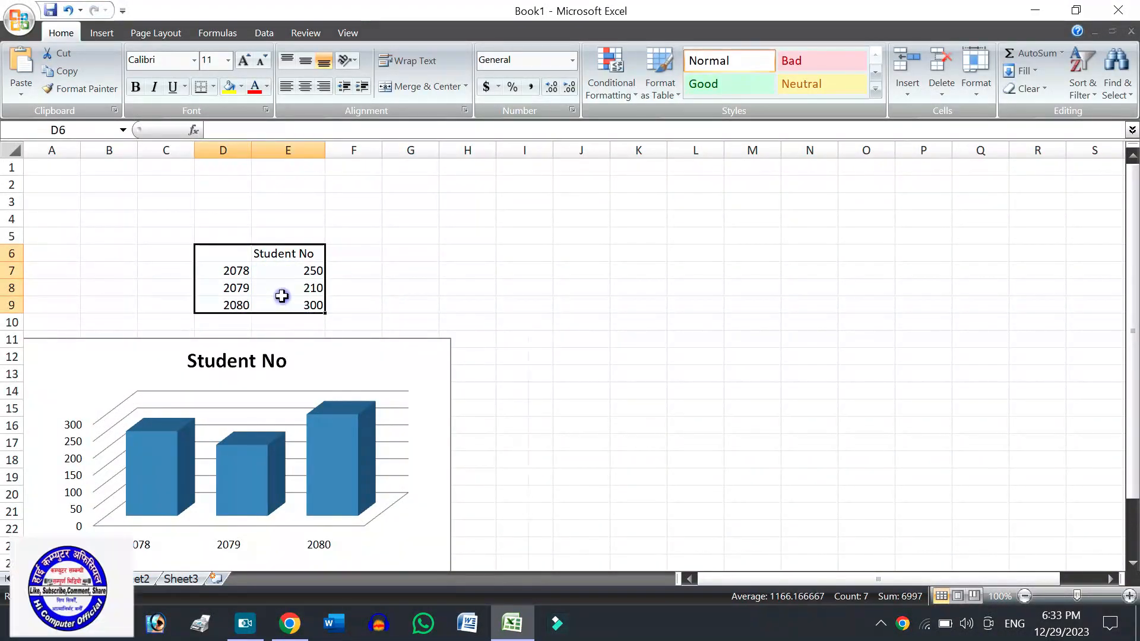
click(102, 33)
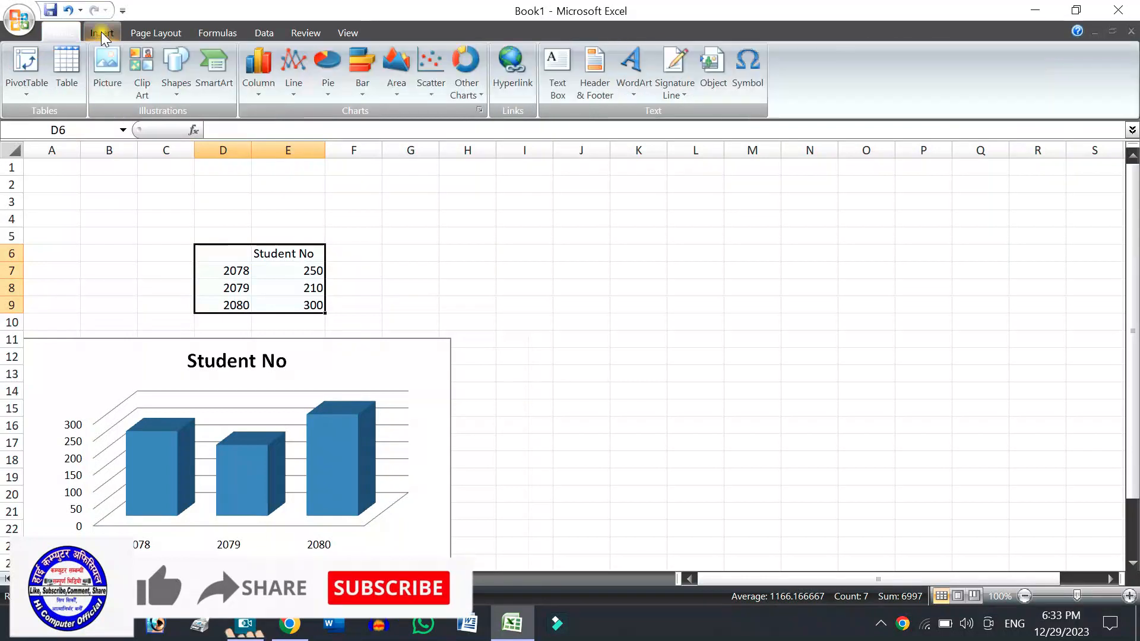
click(329, 73)
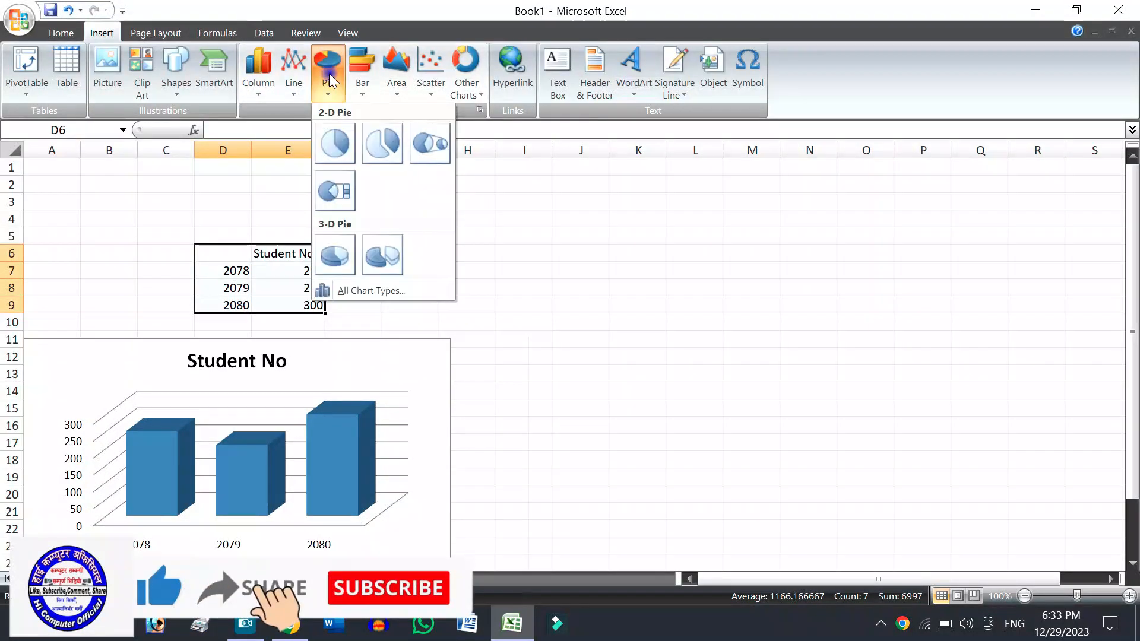
click(430, 152)
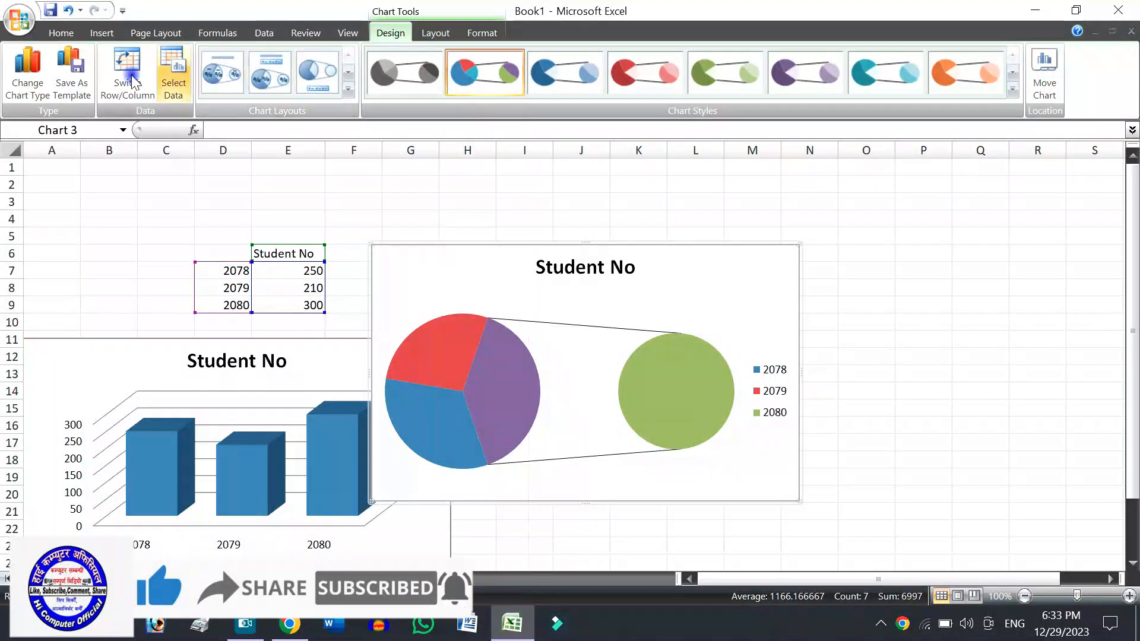
- Change the Pie of Pie chart's type to the standard 2-D pie
click(27, 74)
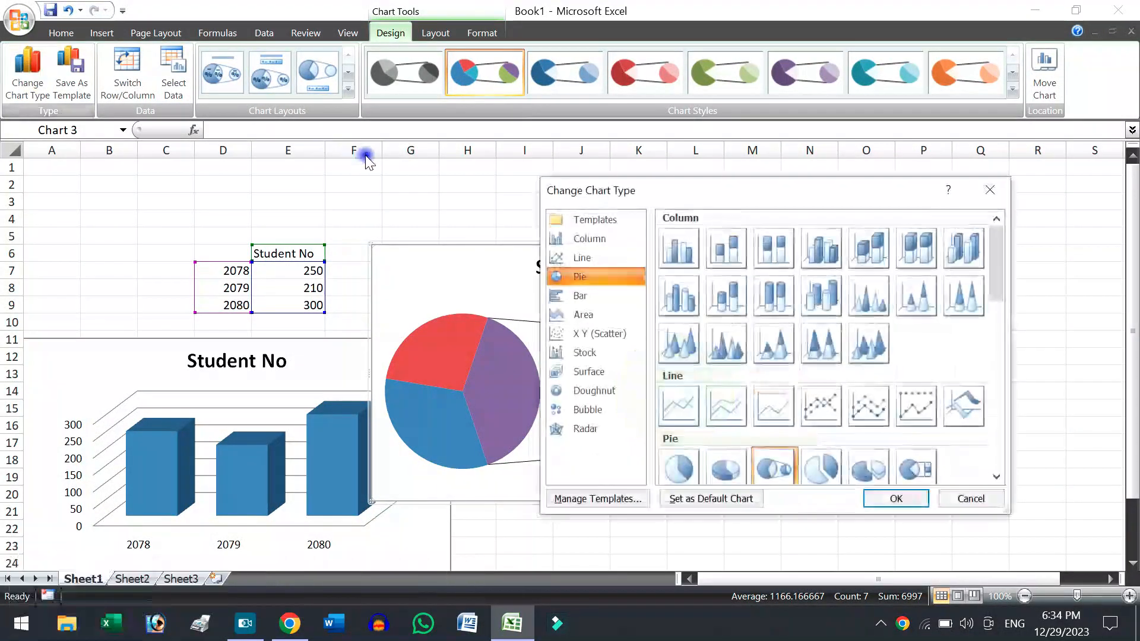
click(682, 468)
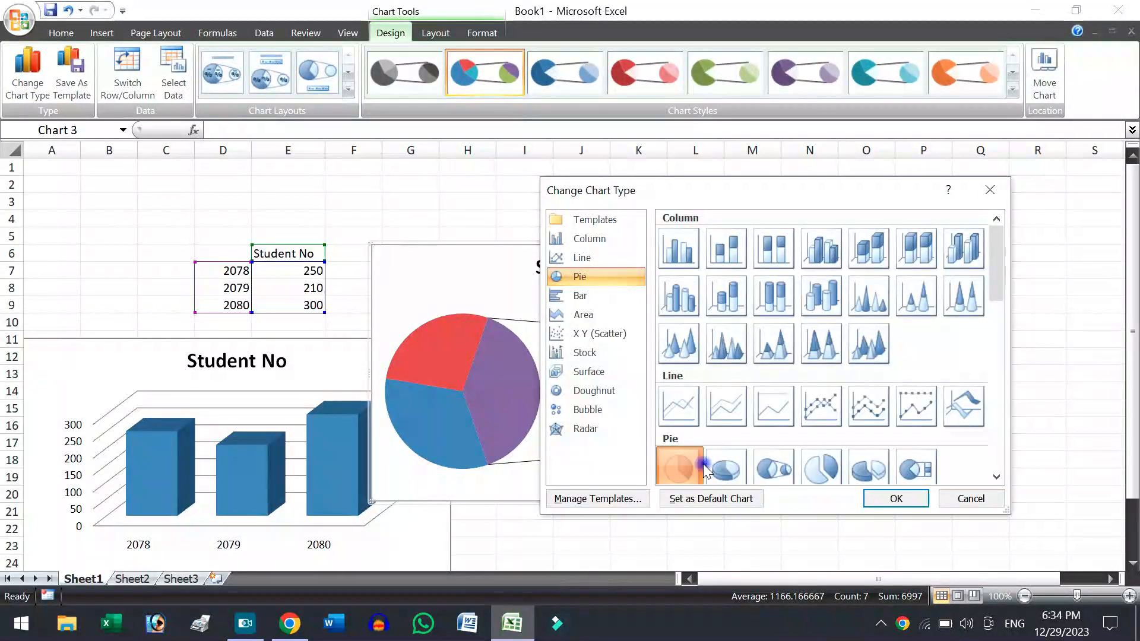
click(896, 499)
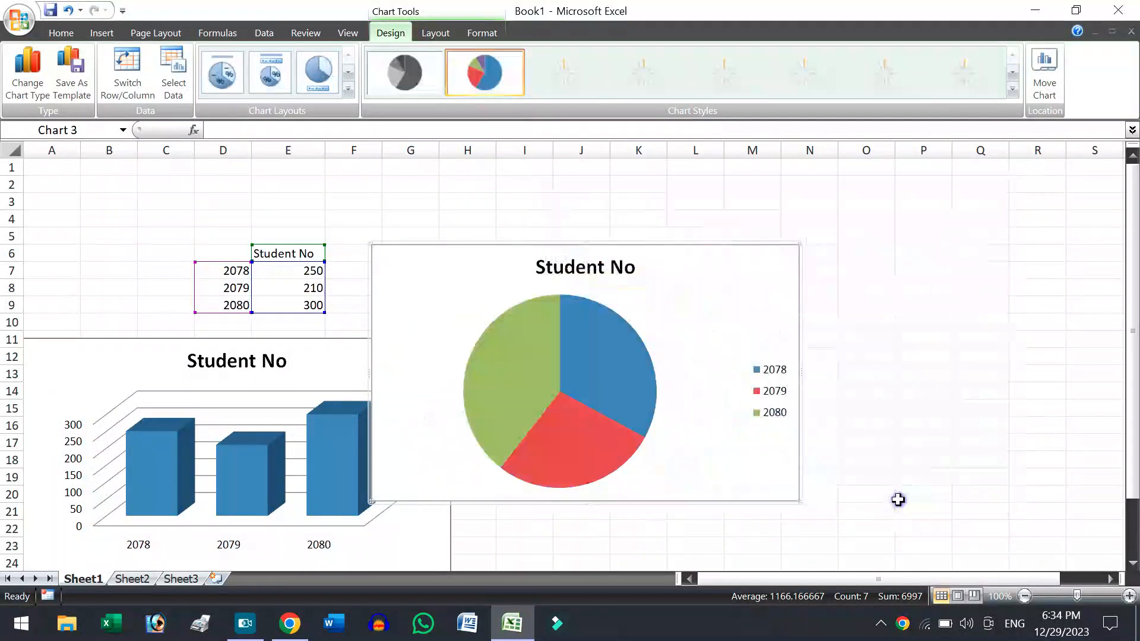
- Move the pie chart clear of the column chart and apply the layout with percentage labels and a legend under the title
drag(689, 265, 775, 249)
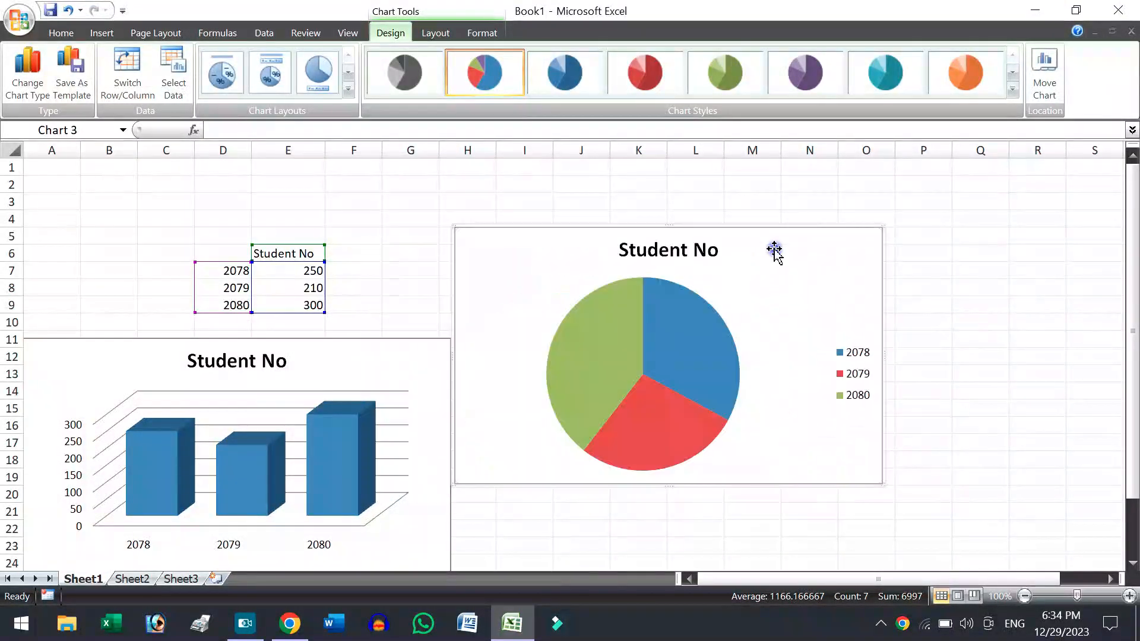
click(282, 84)
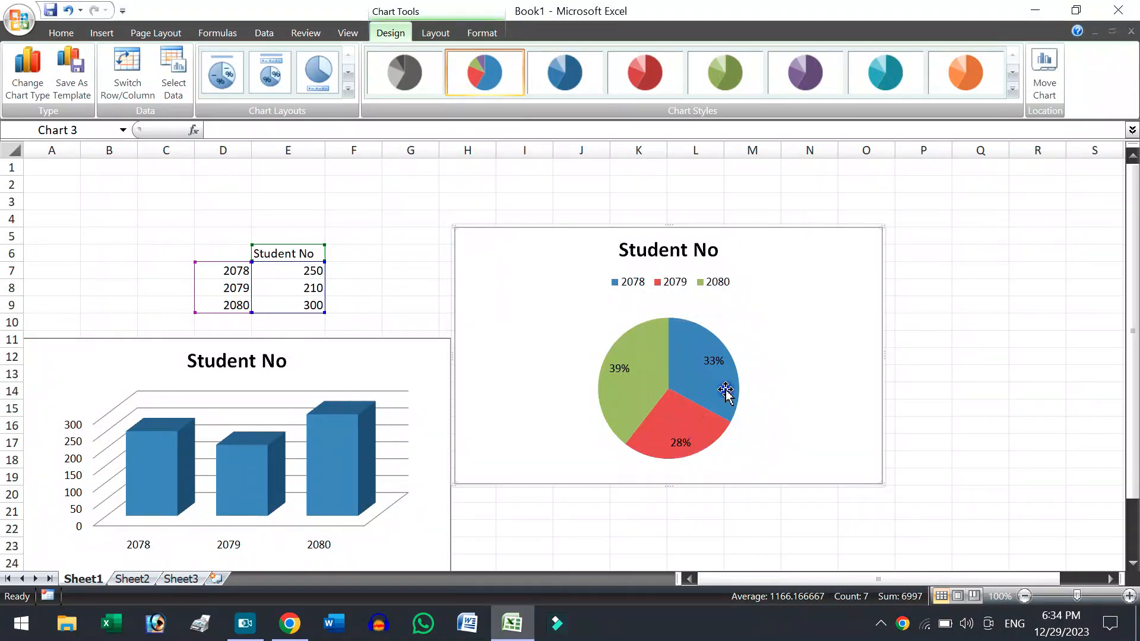
- Try out other pie chart layouts, then restore the one with percentage labels and the legend under the title
click(346, 90)
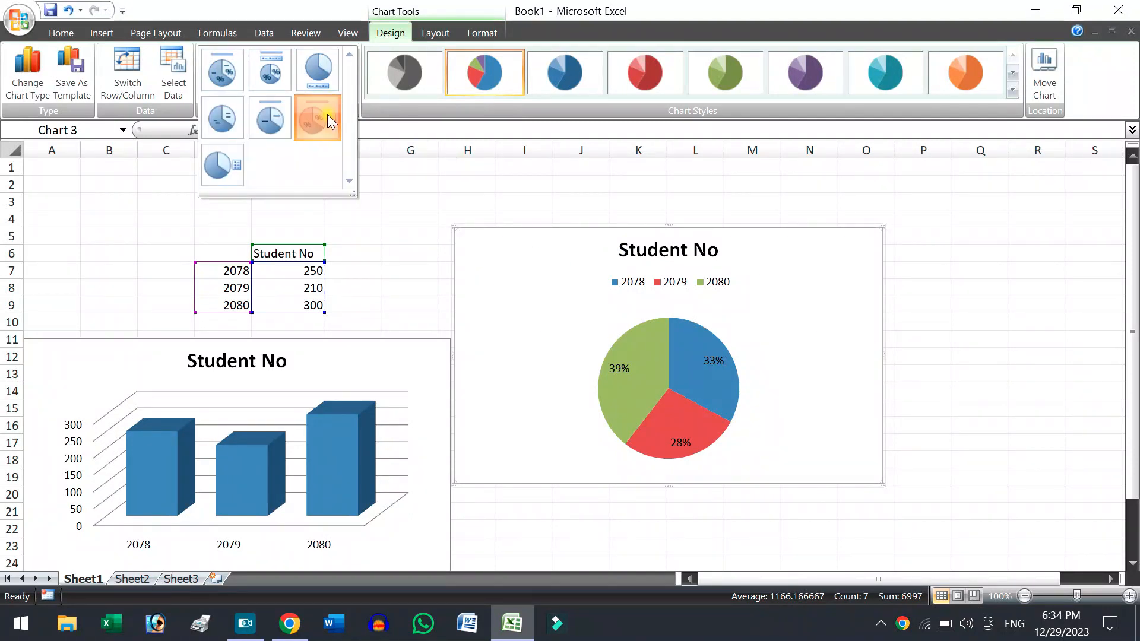
click(327, 116)
click(351, 89)
click(318, 77)
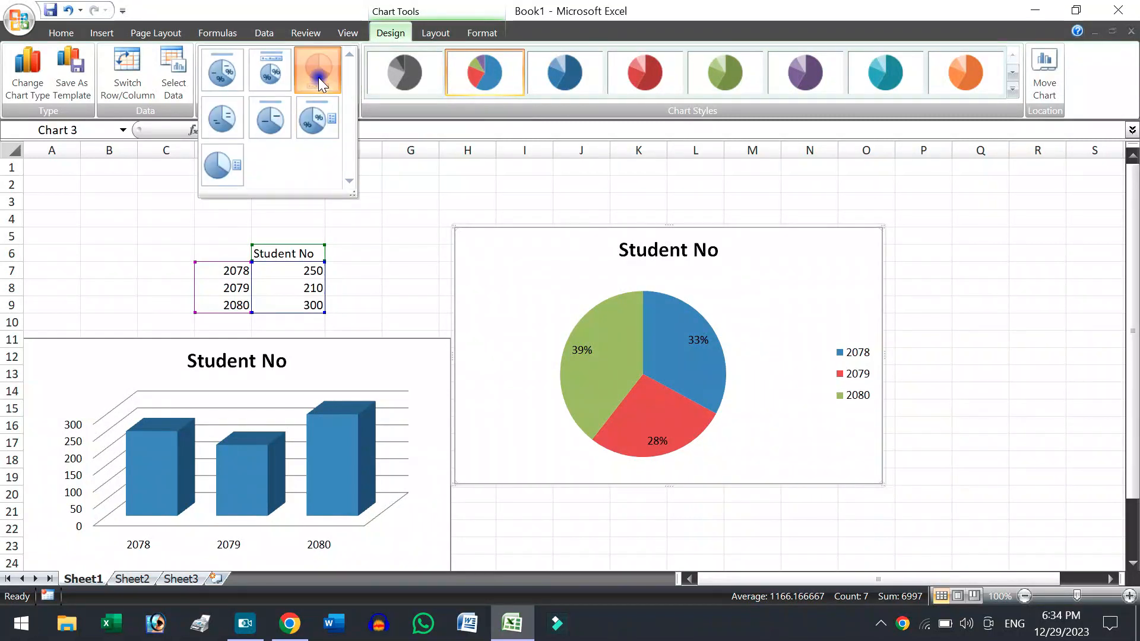
click(267, 73)
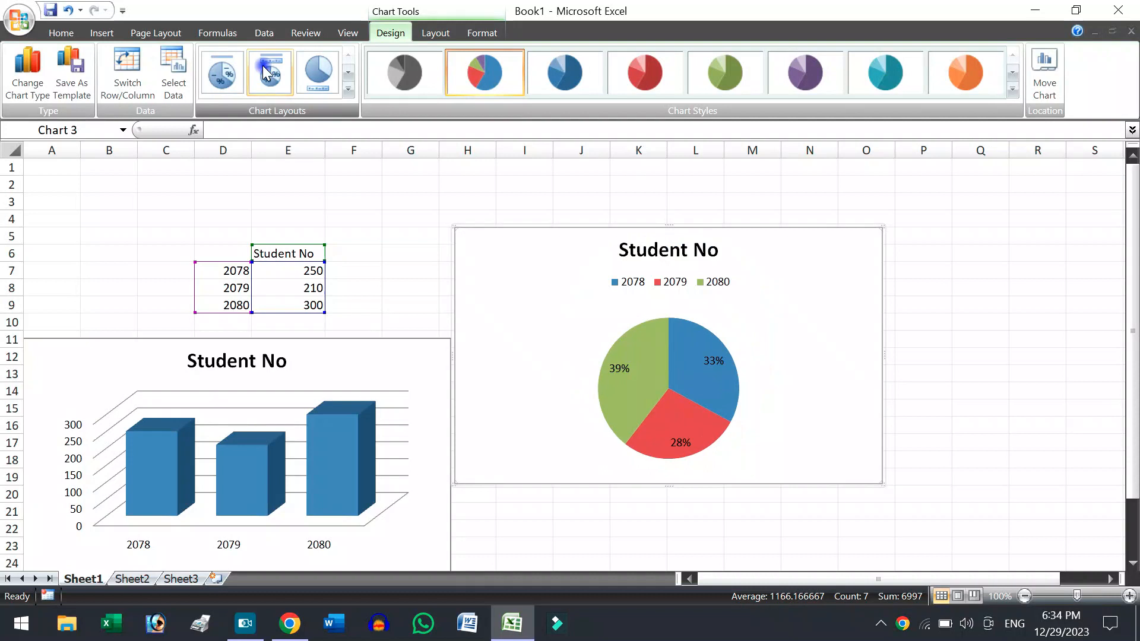
- Colour the pie slices individually: yellow for 2080, red for 2078 and dark blue for 2079
click(647, 341)
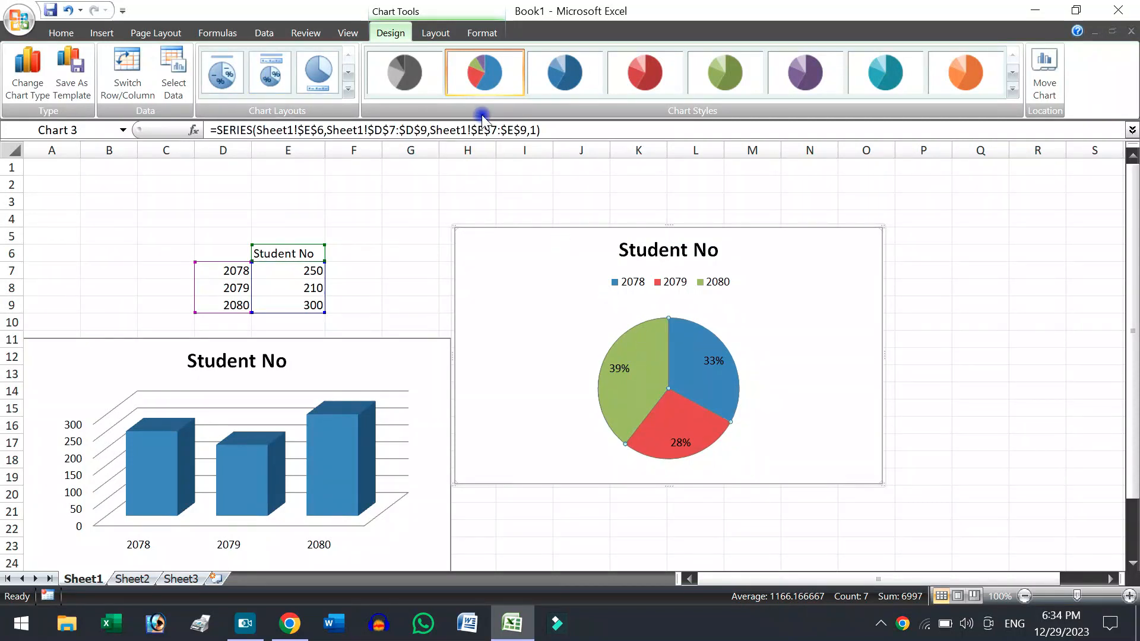
click(495, 31)
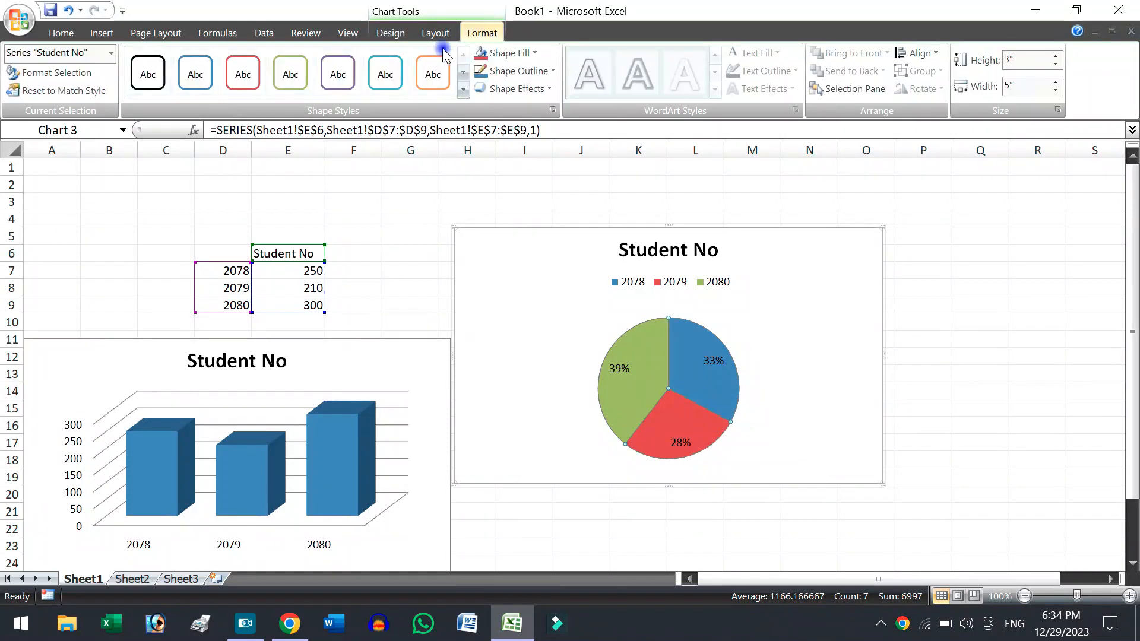
click(516, 57)
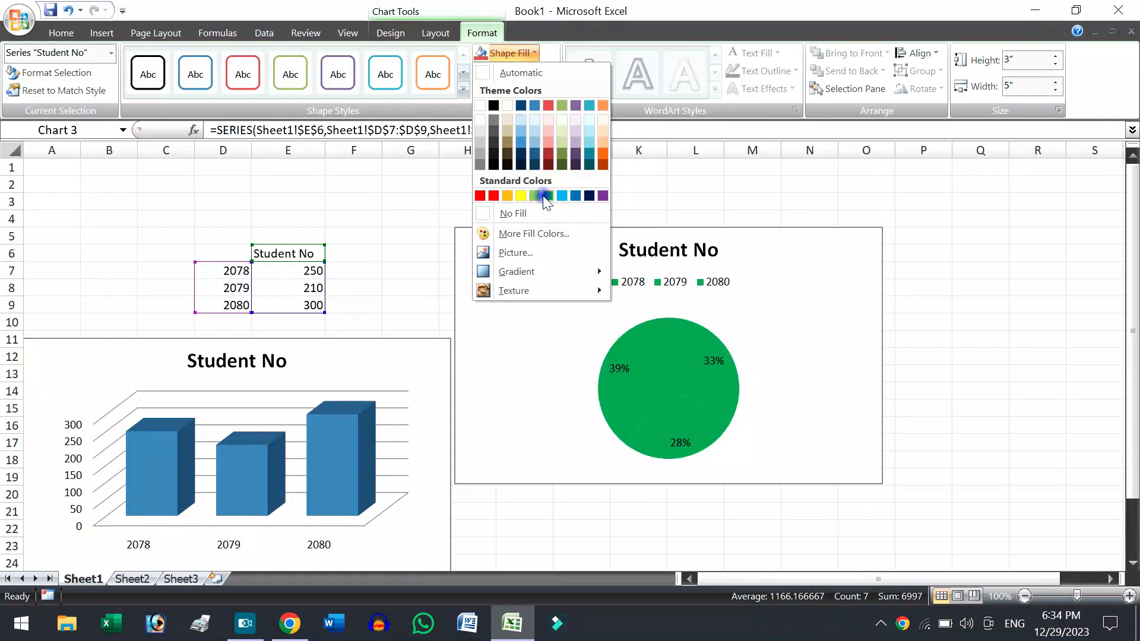
click(805, 362)
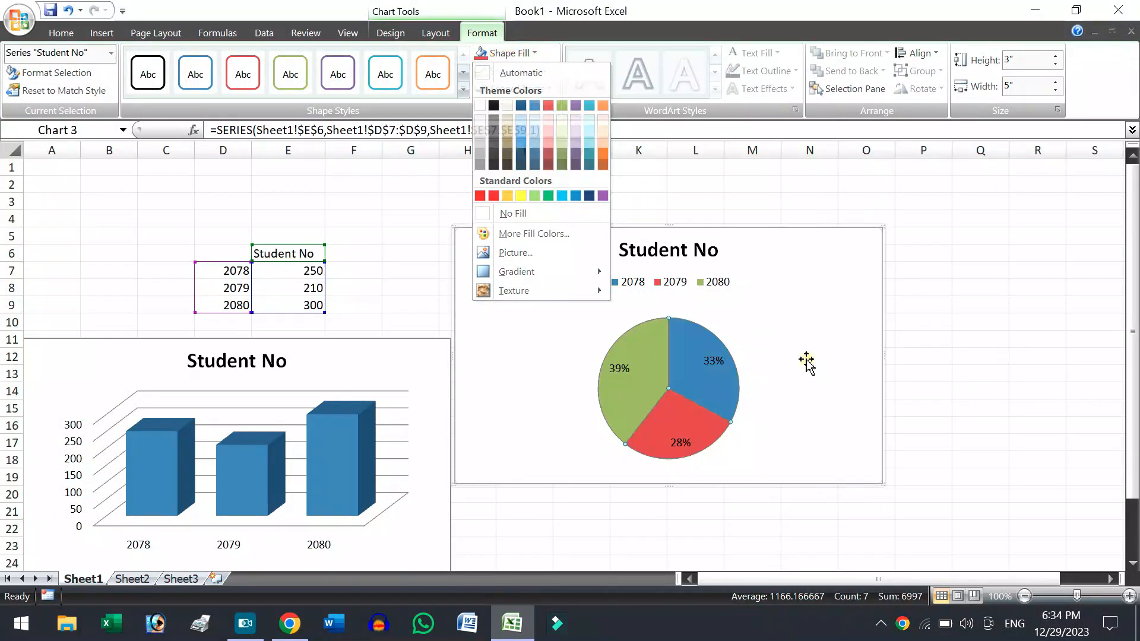
click(651, 350)
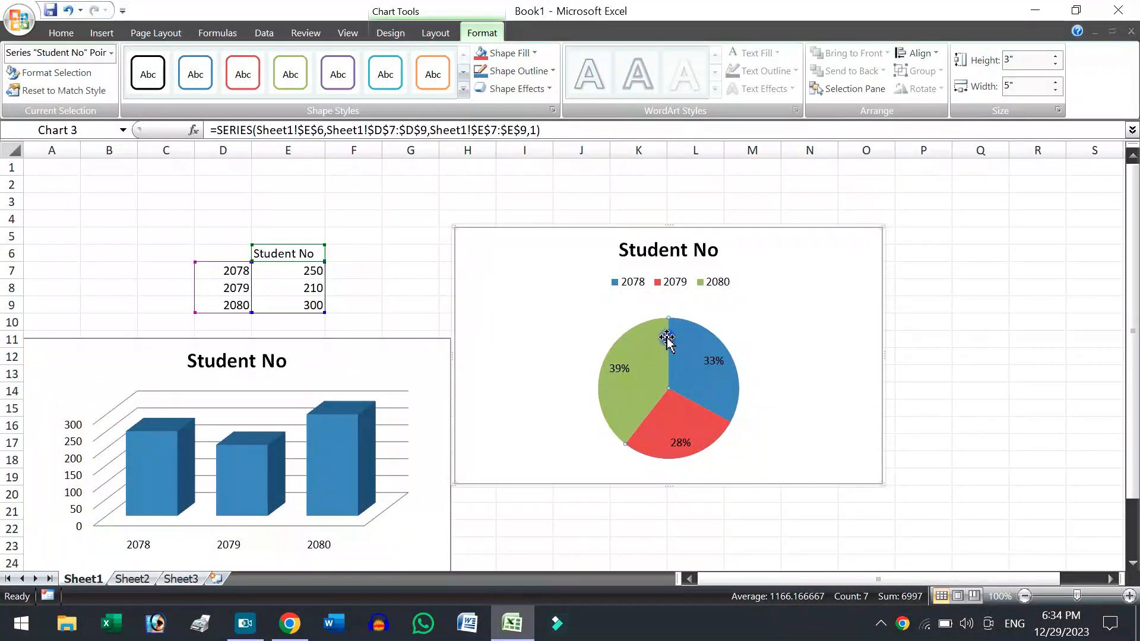
mouse_move(647, 352)
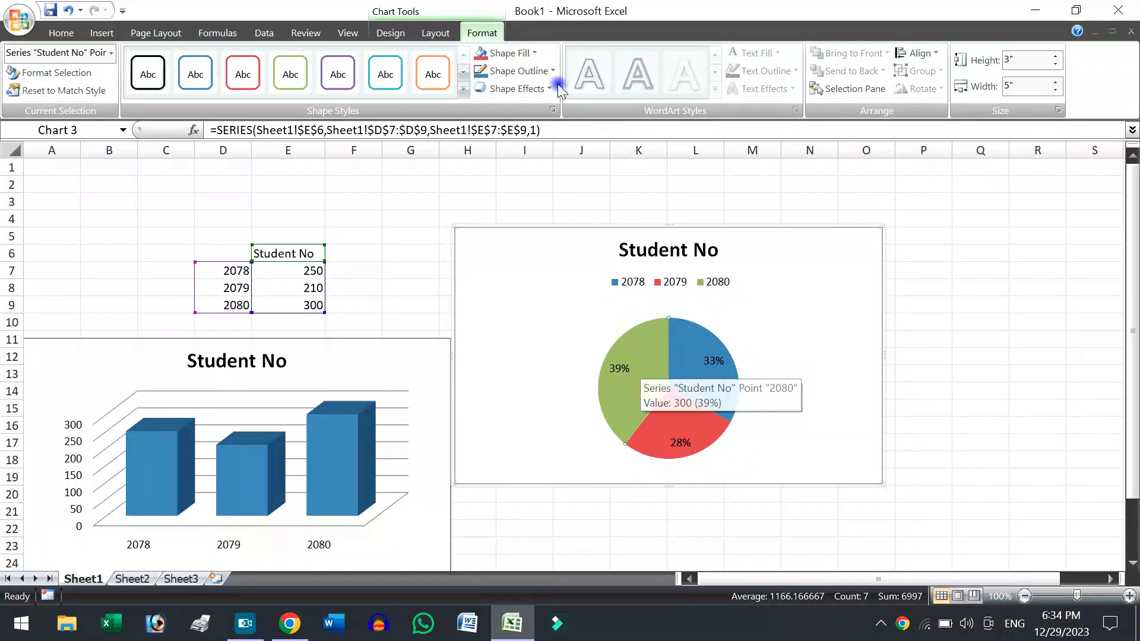
click(525, 55)
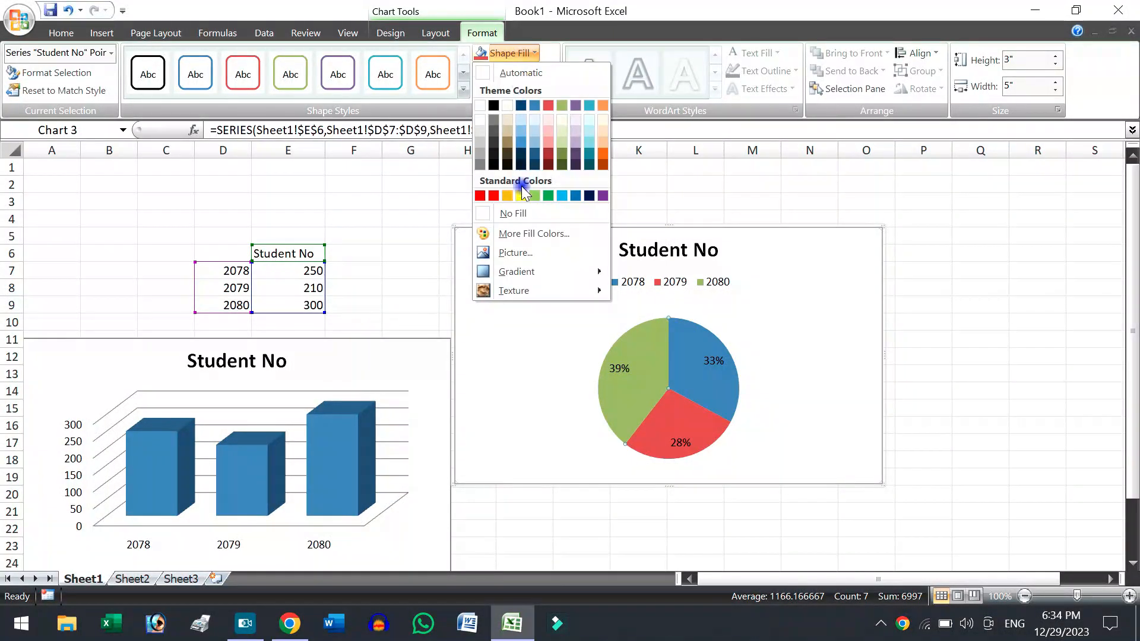
click(493, 196)
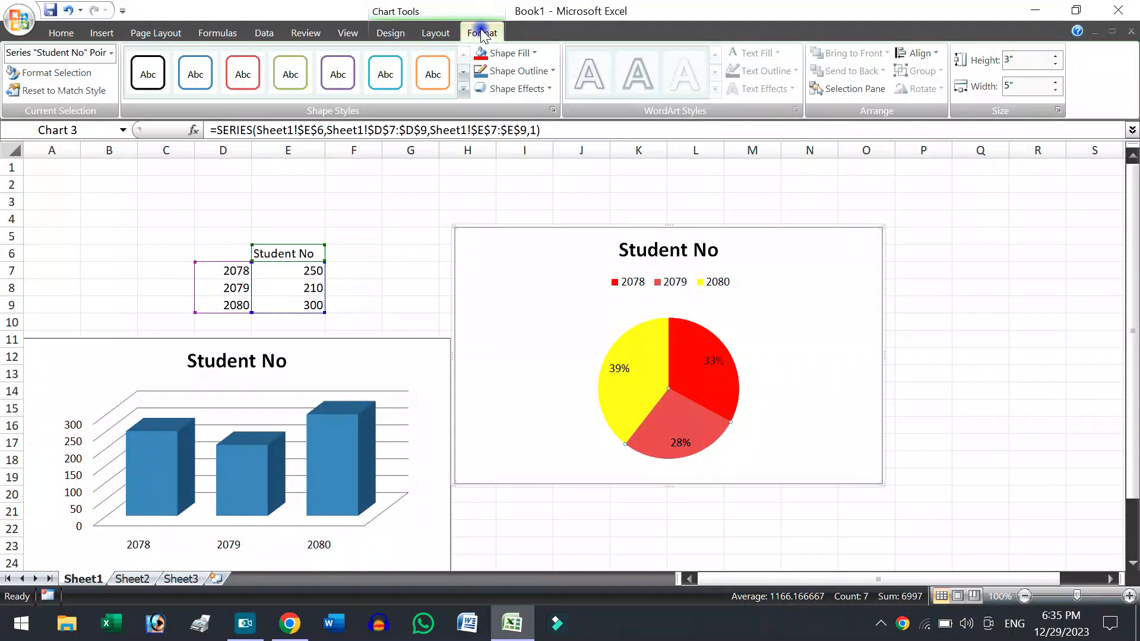
click(494, 53)
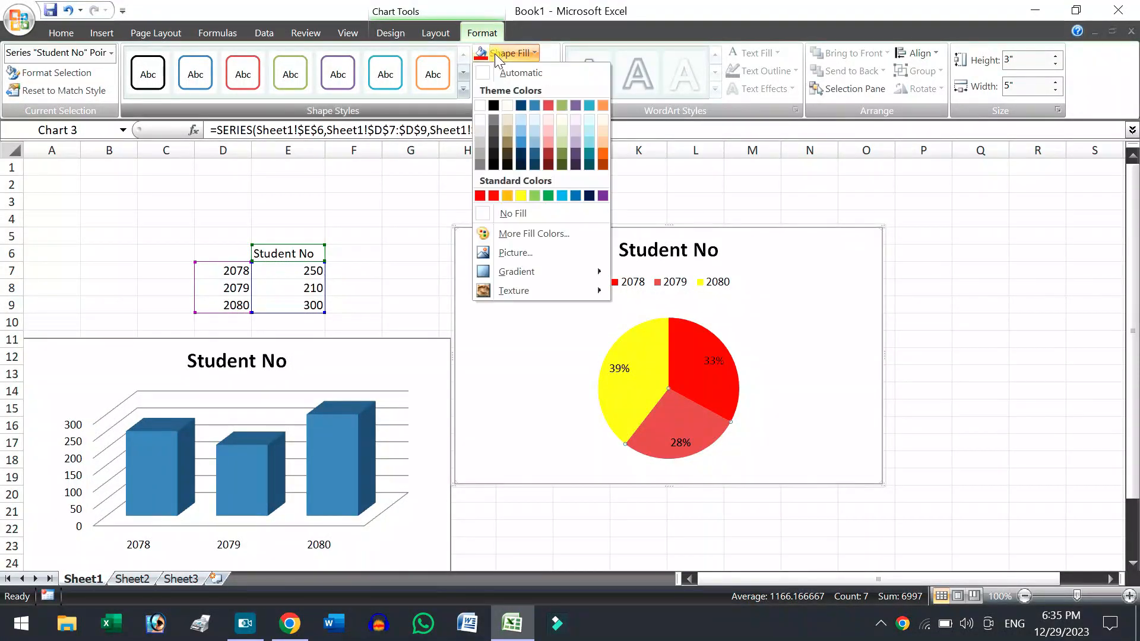
click(588, 196)
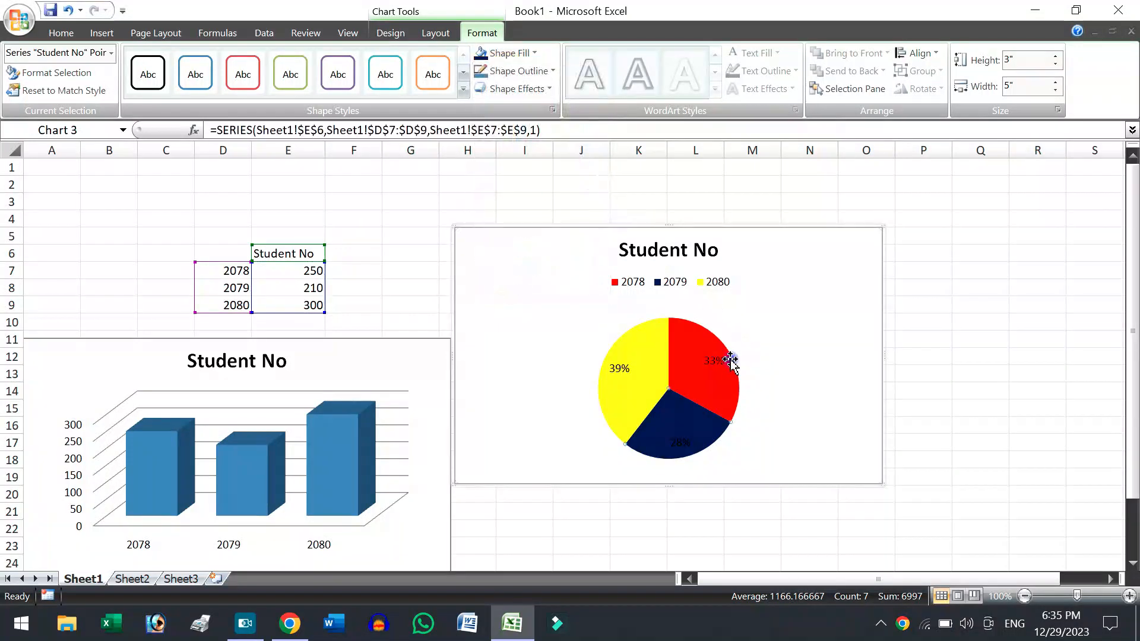
click(715, 361)
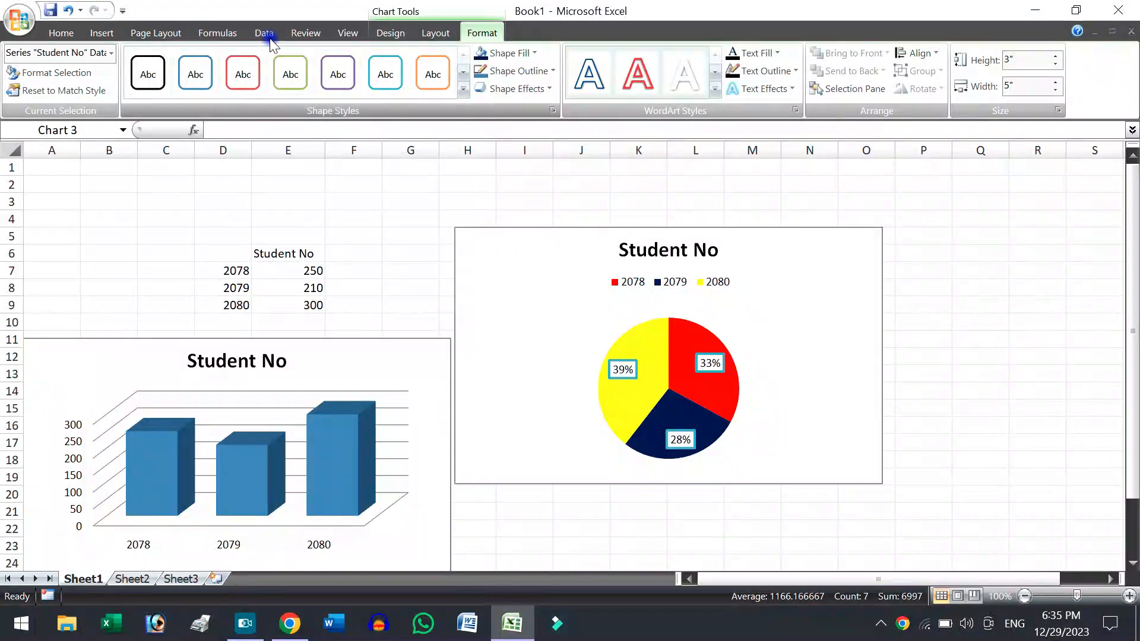
click(763, 60)
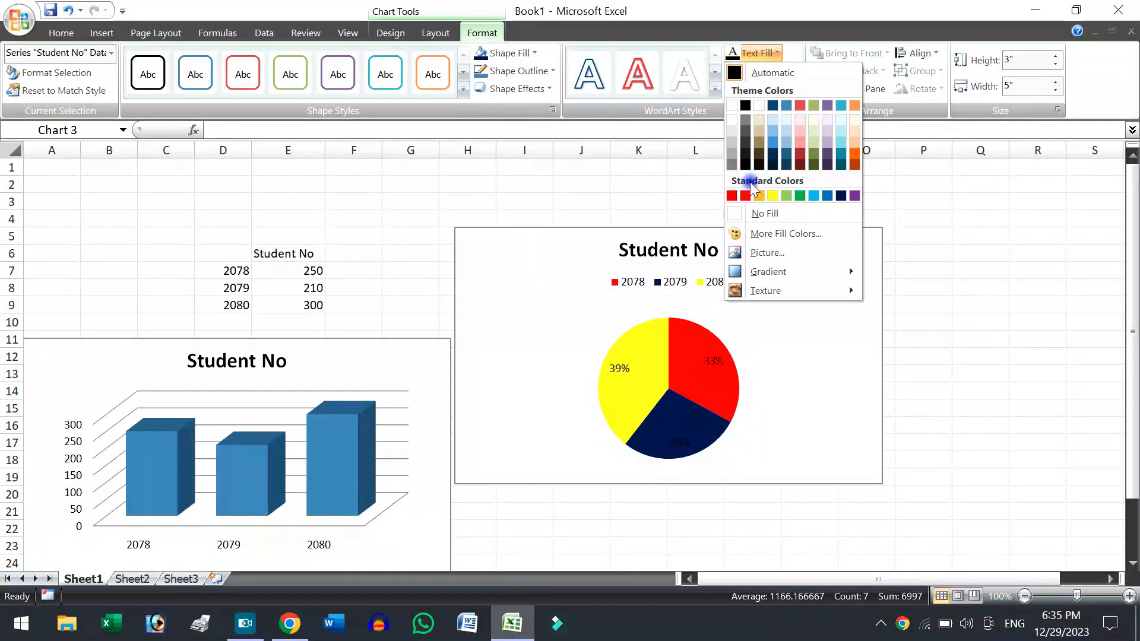
click(707, 374)
click(708, 371)
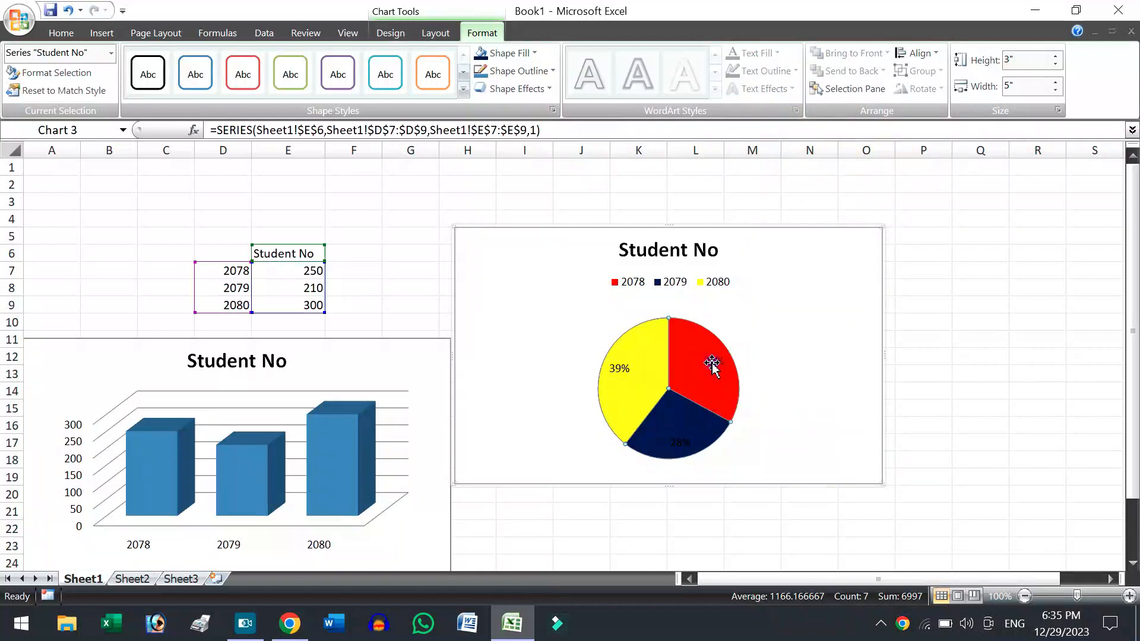
- Set the text fill of the 2078 slice's percentage label to white and that of the 2079 slice's label to yellow
click(715, 360)
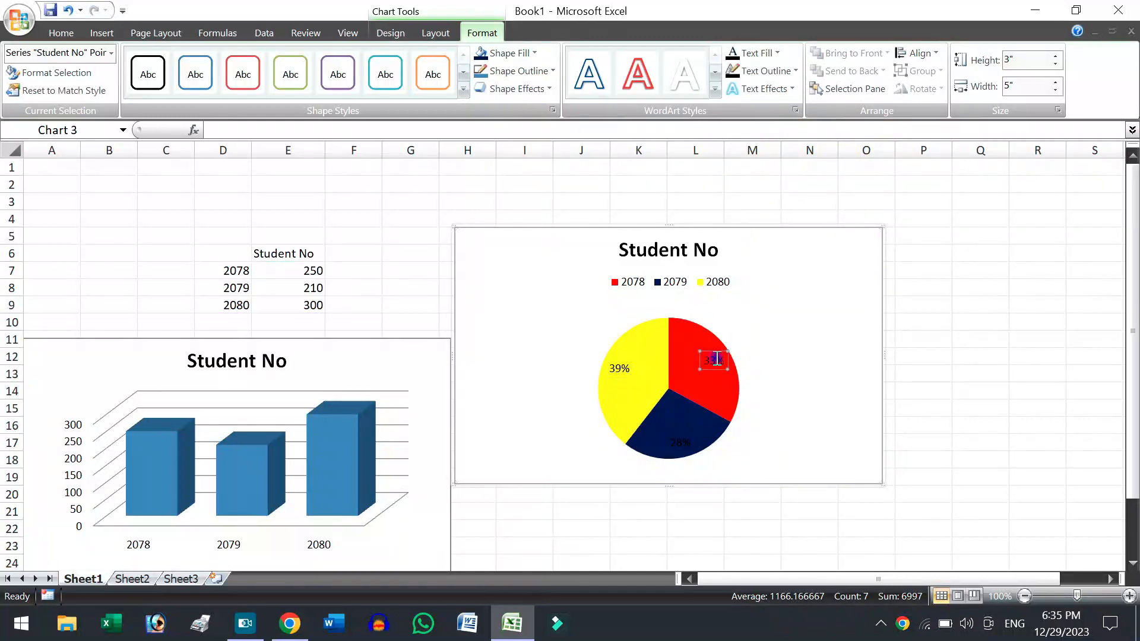
click(754, 51)
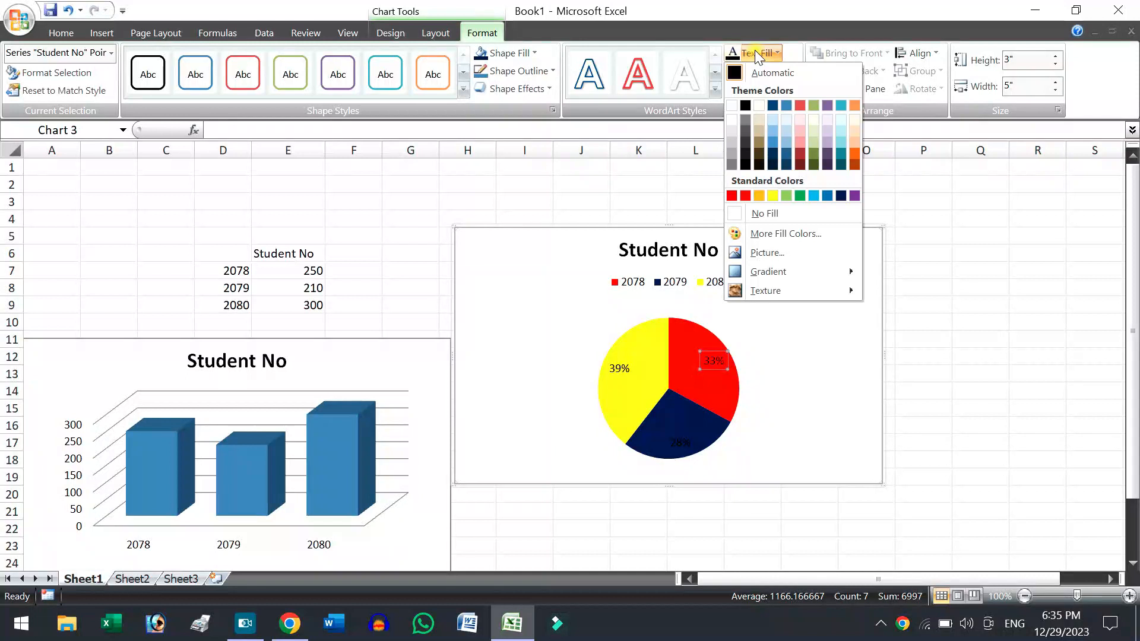
click(733, 105)
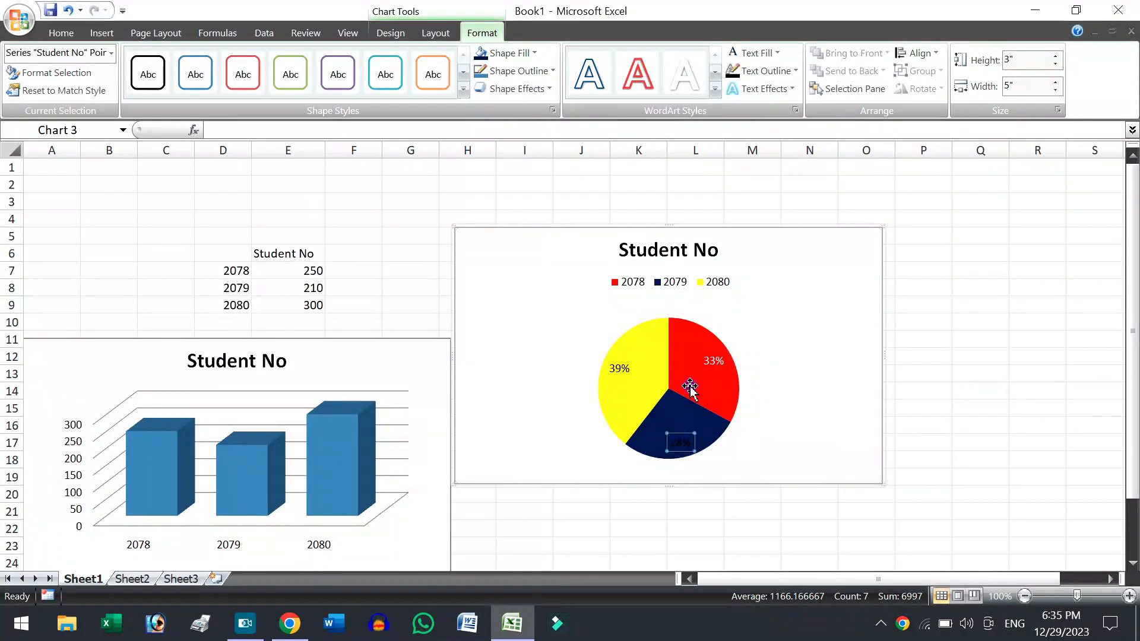
click(743, 51)
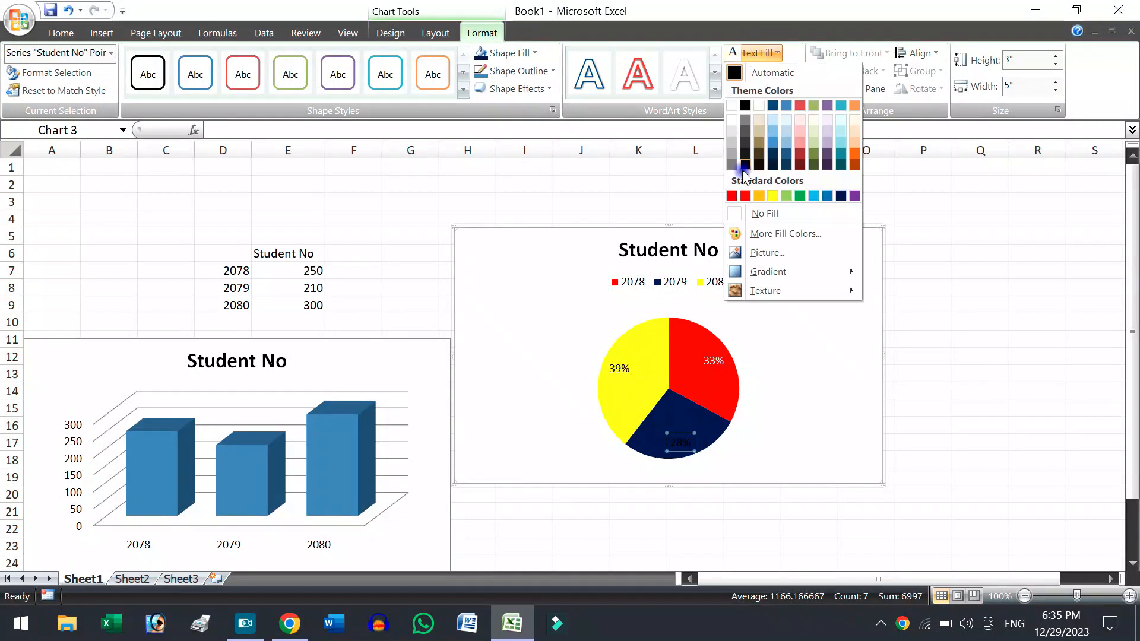
click(770, 192)
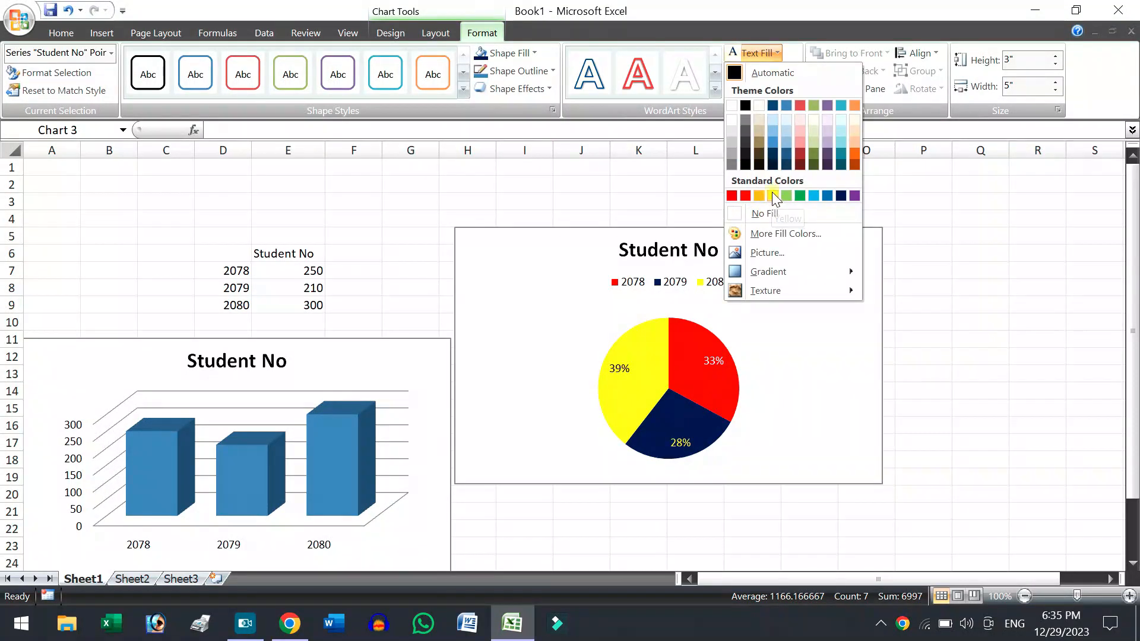
- Shrink the pie chart to about 2.42" high by 4.06" wide and place it beside the column chart
click(792, 303)
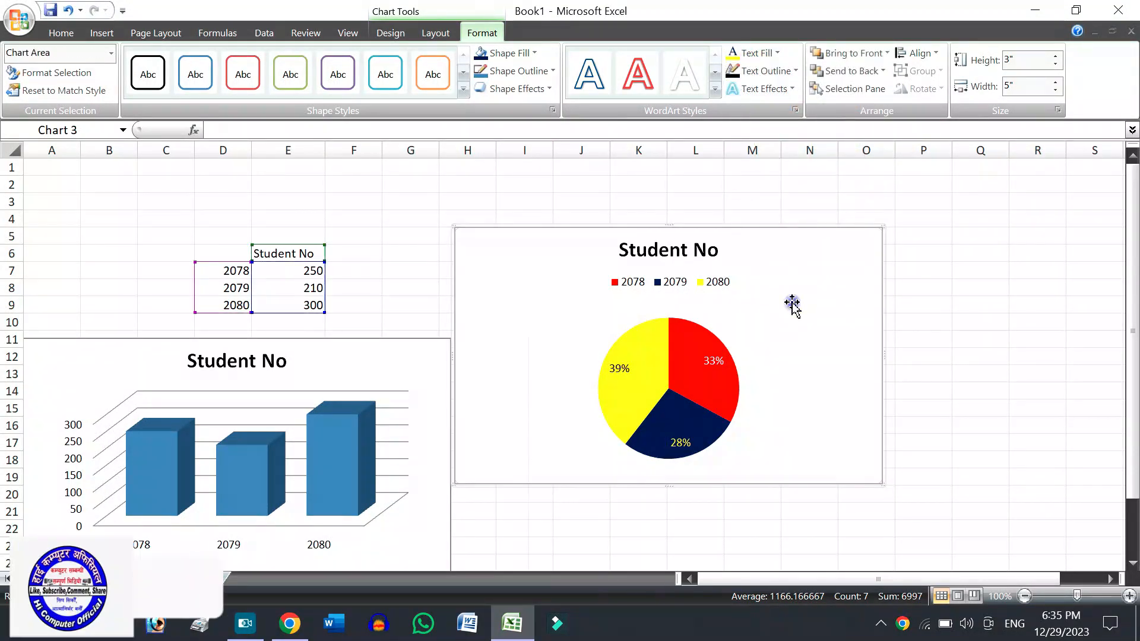
drag(457, 228, 534, 273)
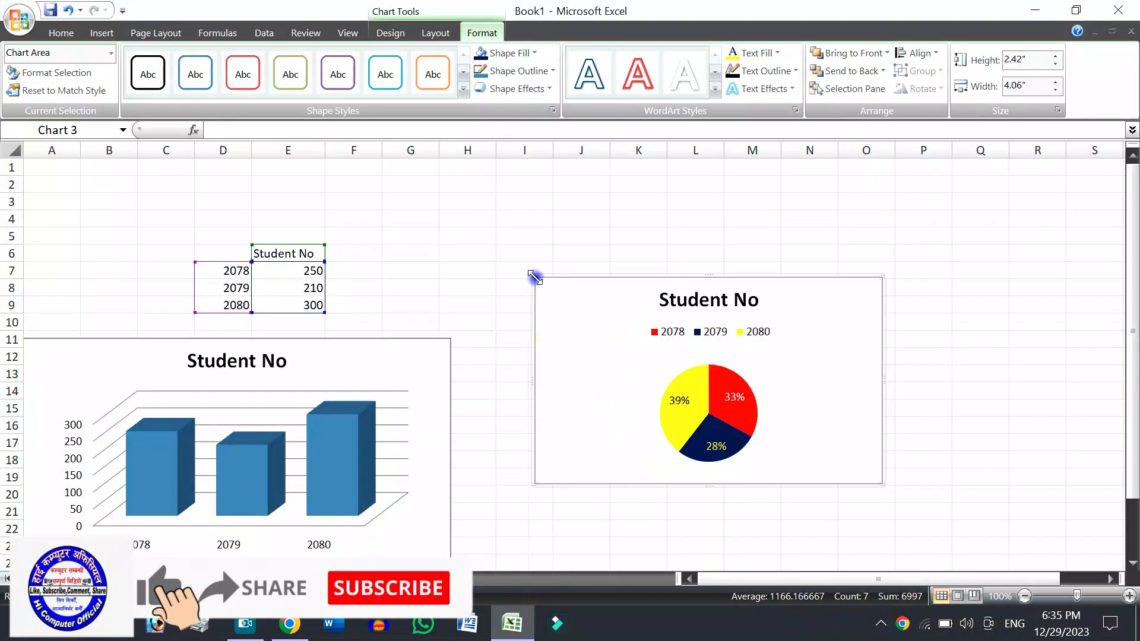
drag(549, 326, 494, 367)
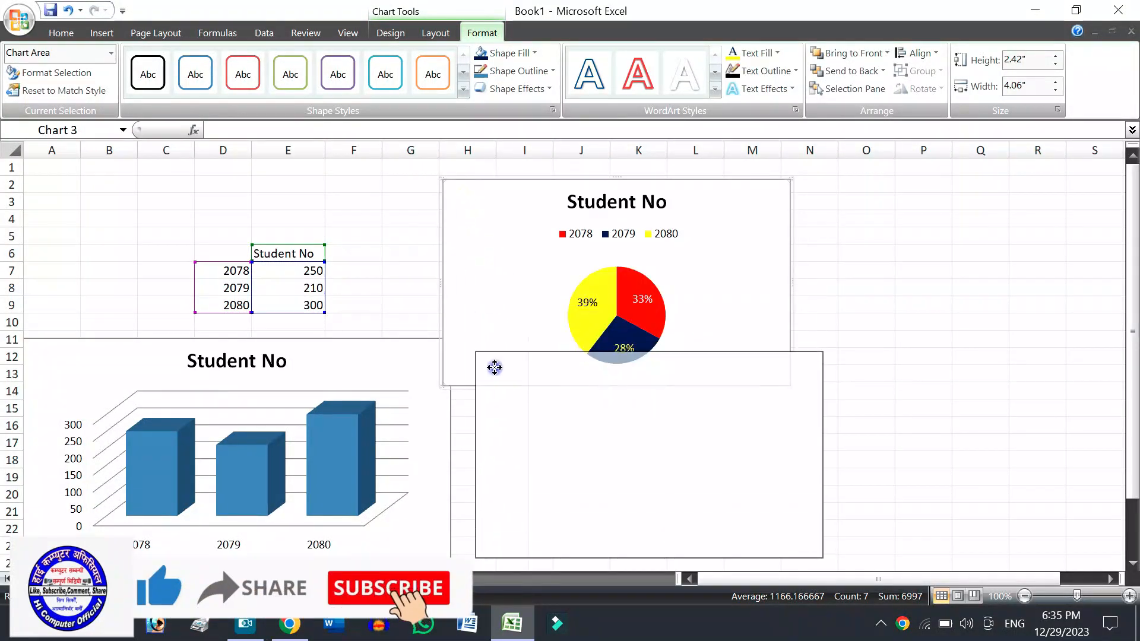
- Add the column headings Female in F6 and Male in G6 to the student table
click(362, 257)
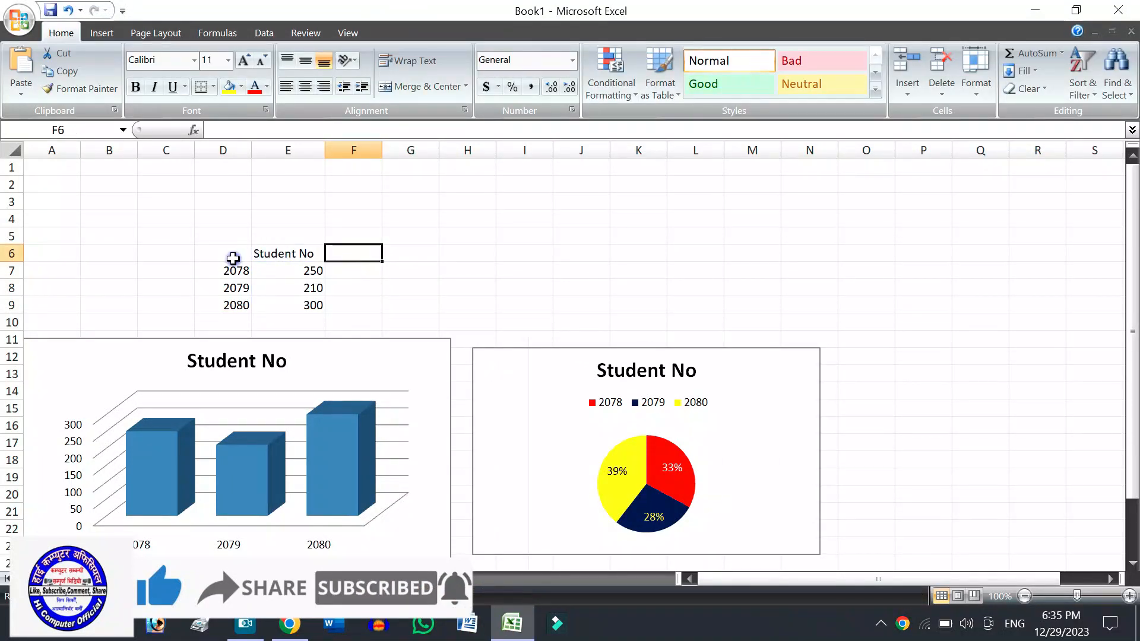
text(Female)
key(Tab)
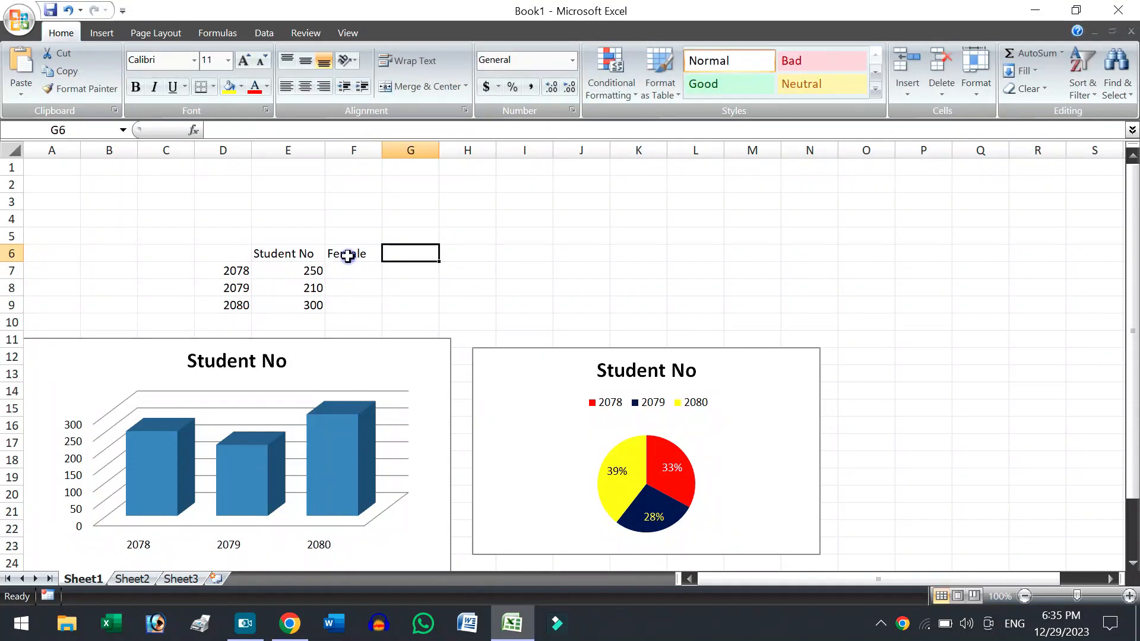
text(Ma)
key(Return)
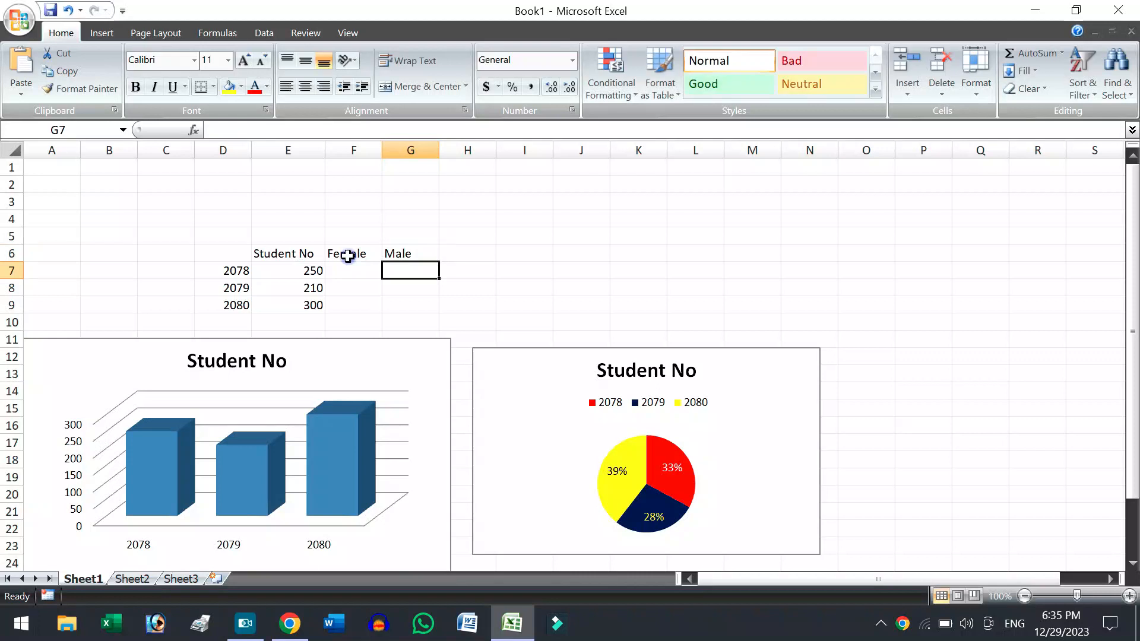
- Enter the 2078 student numbers: 150 under Female and 100 under Male
key(Left)
key(Left)
key(Right)
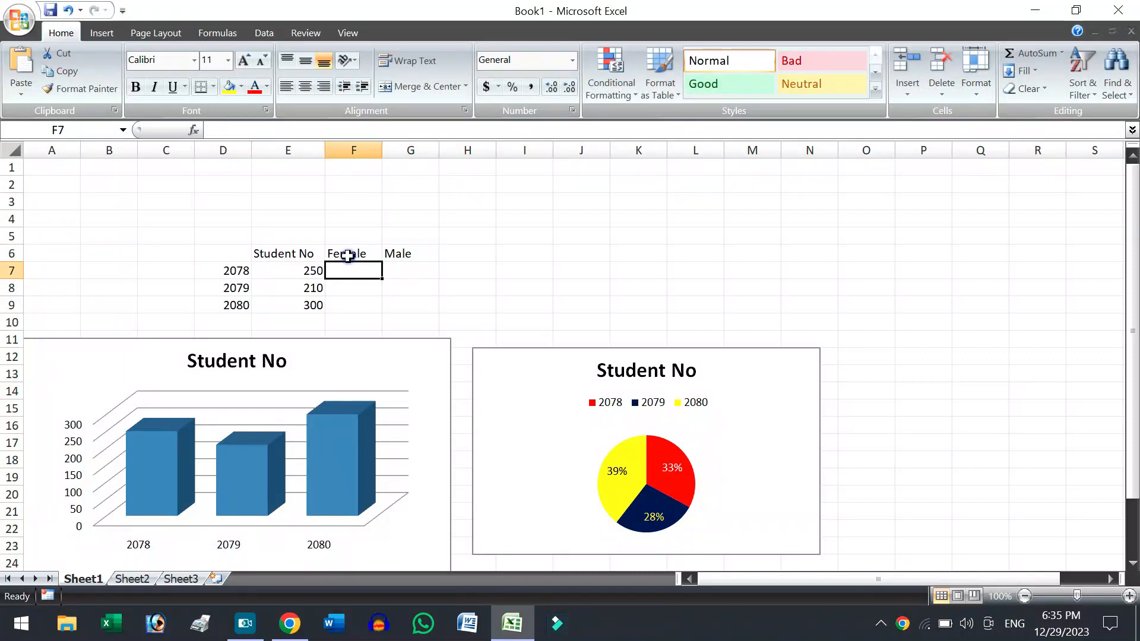
text(150)
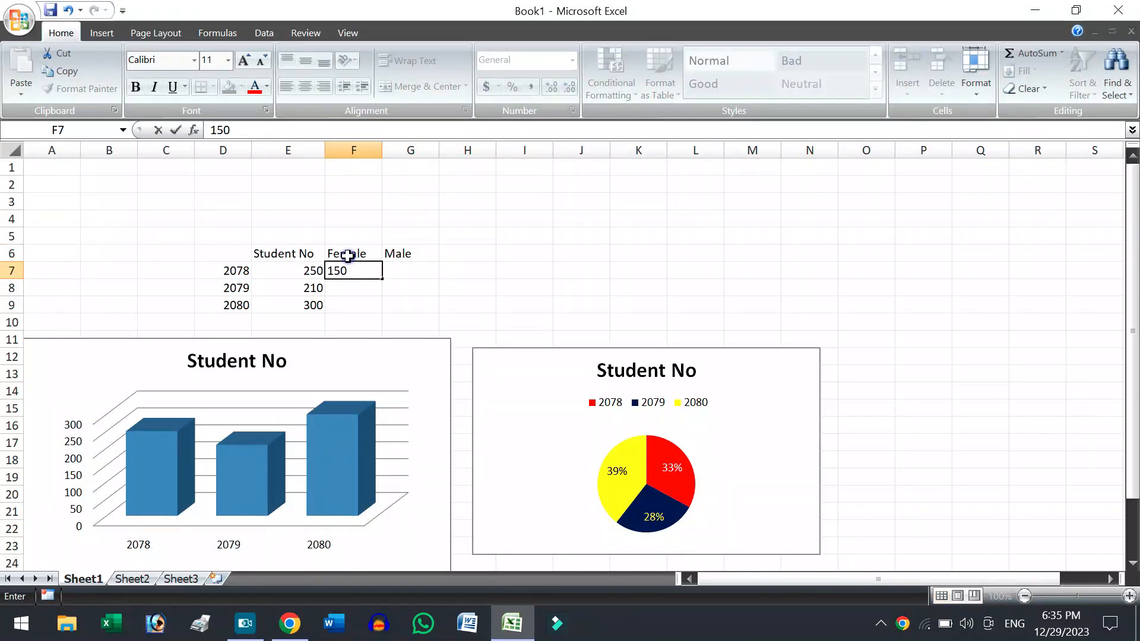
key(Return)
key(Right)
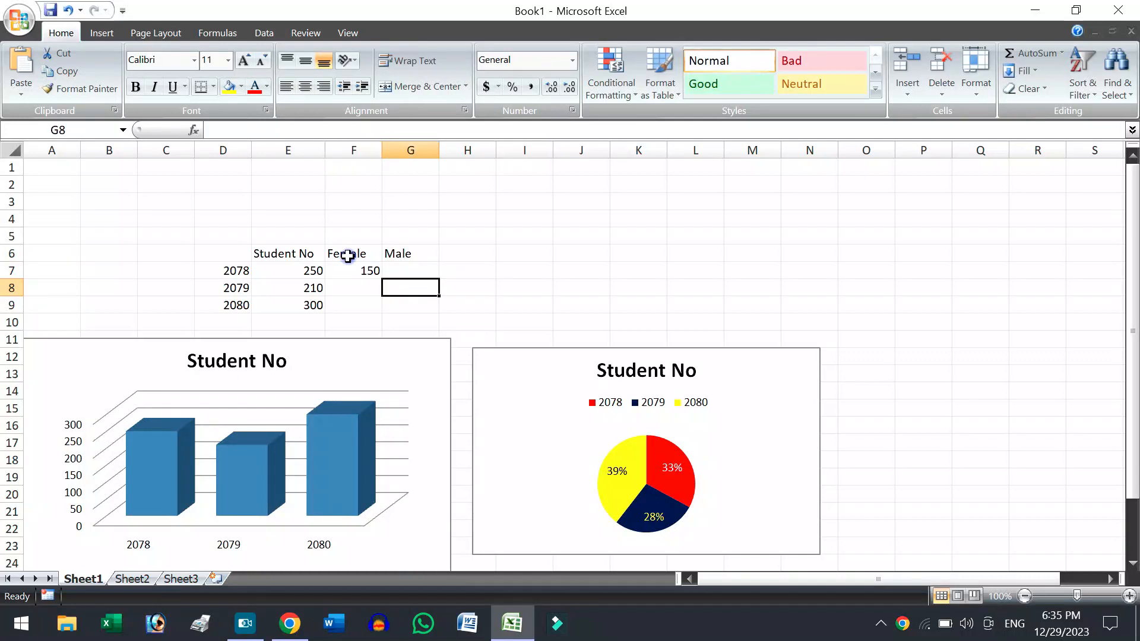
key(Up)
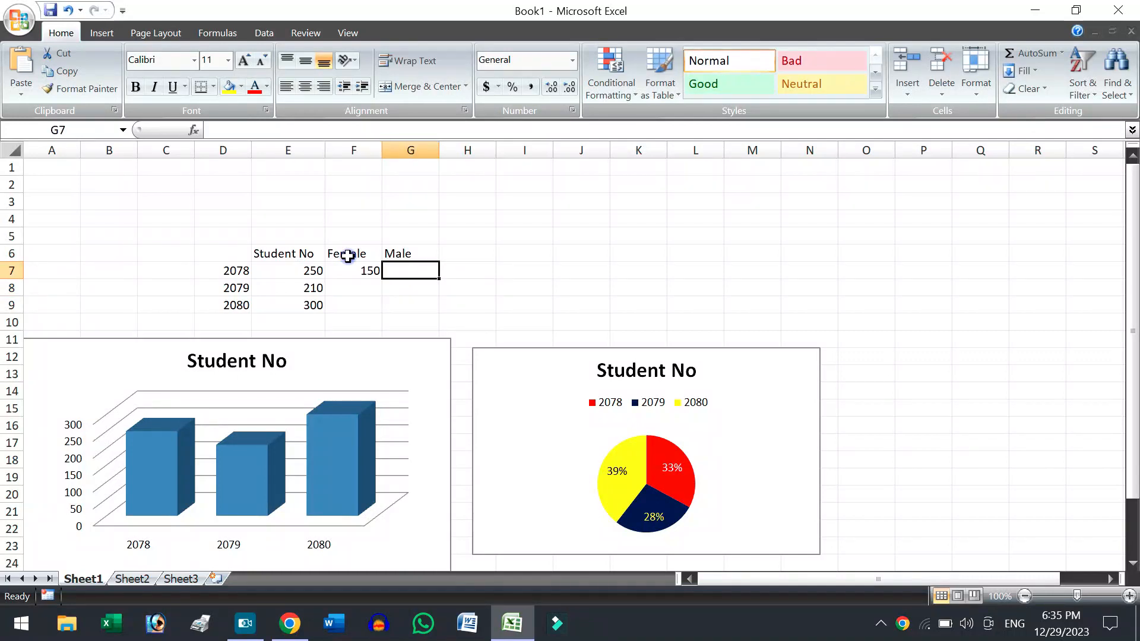
text(100)
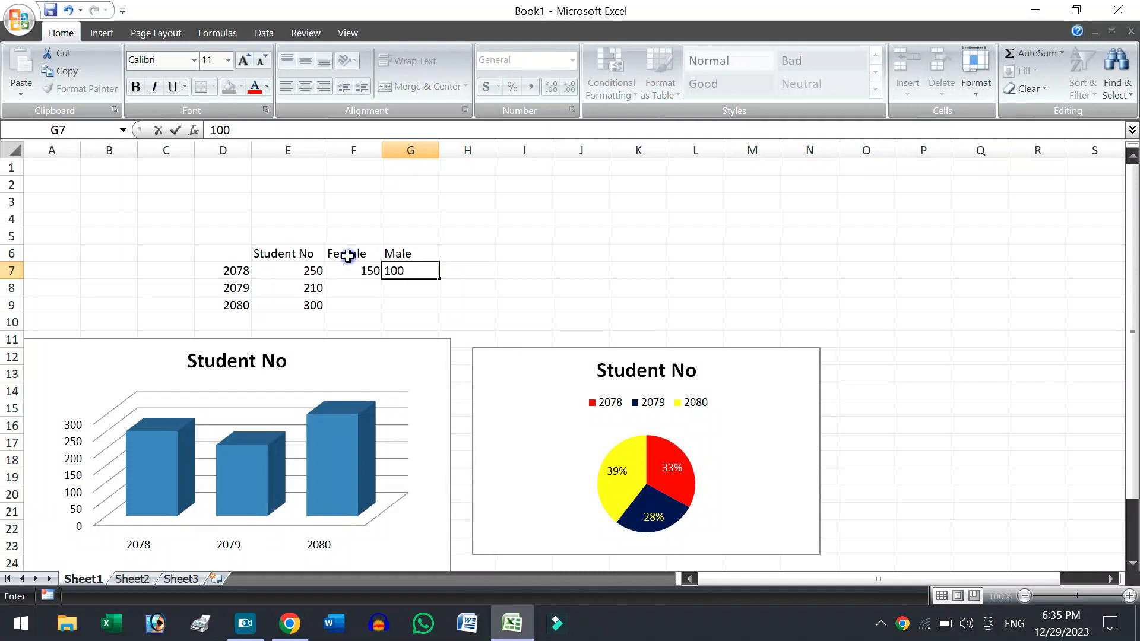
key(Return)
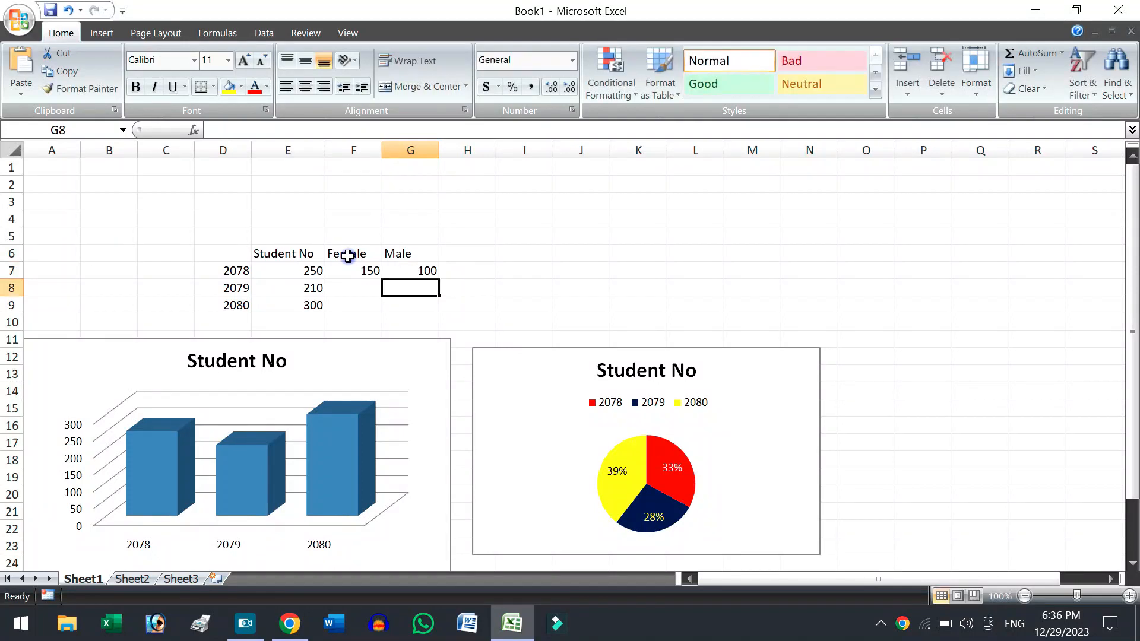
- Enter the 2079 student numbers in row 8: 60 under Female and 20 under Male
key(Left)
text(2)
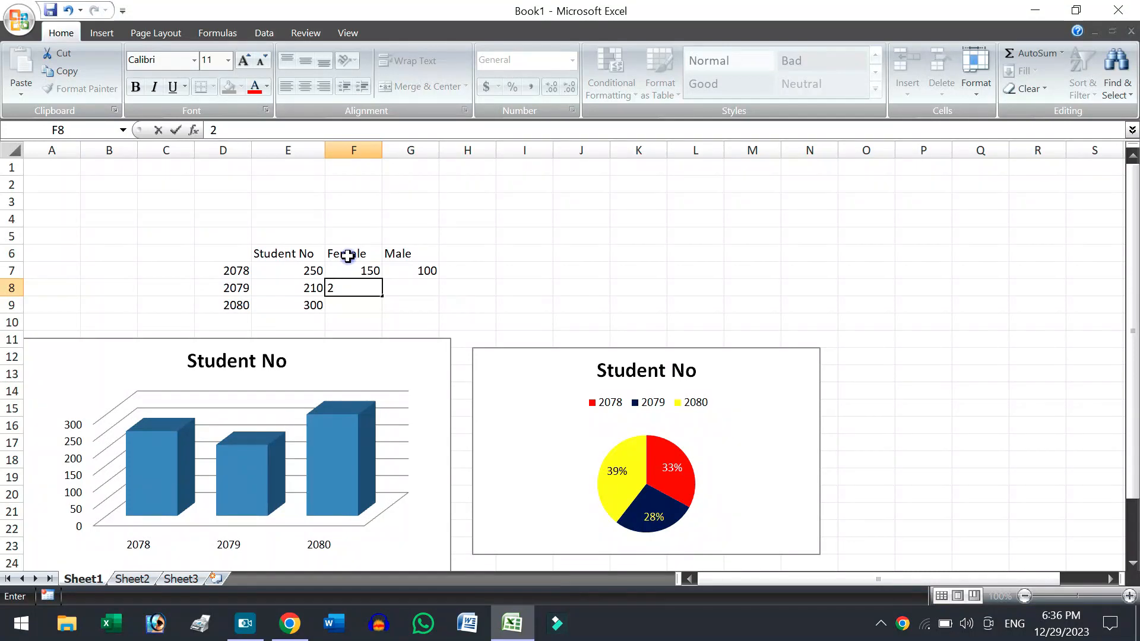
key(Return)
key(Up)
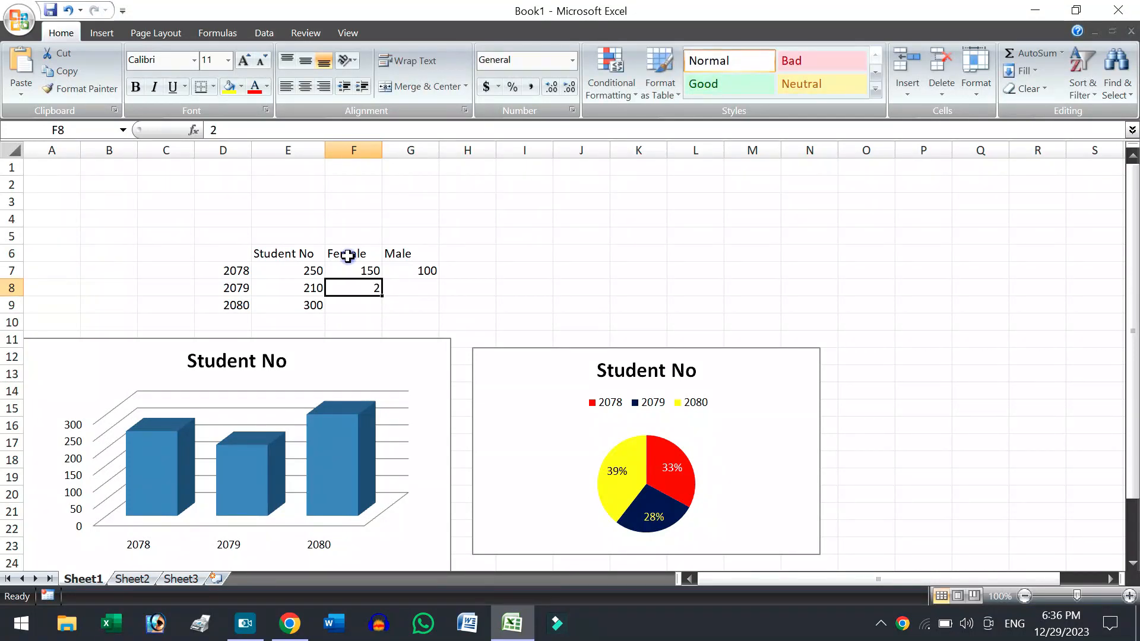
text(60)
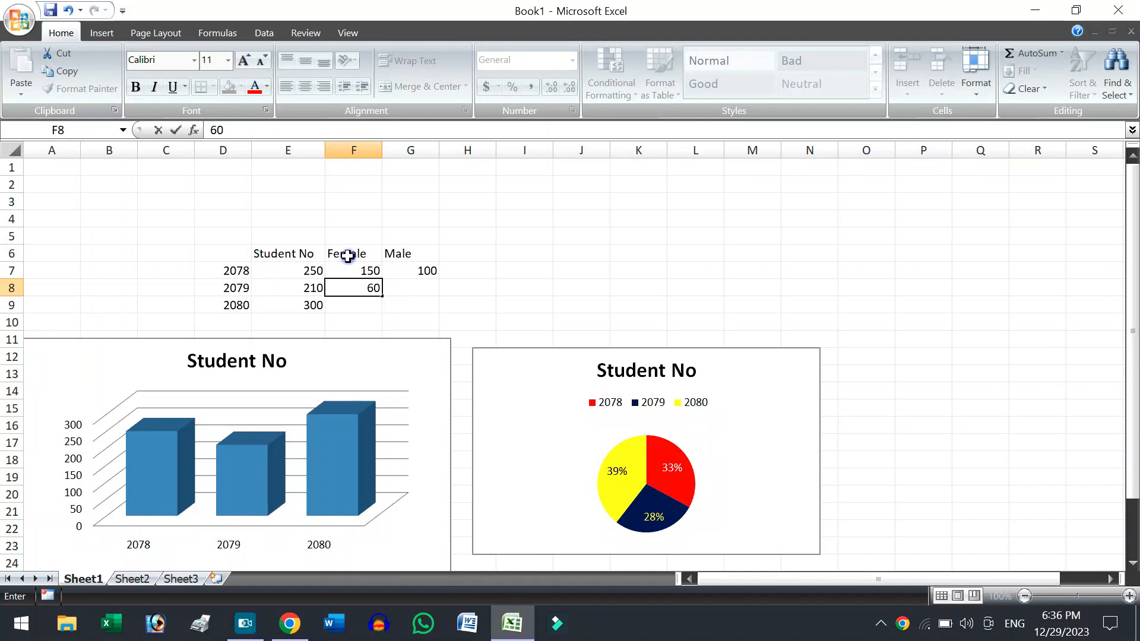
key(Tab)
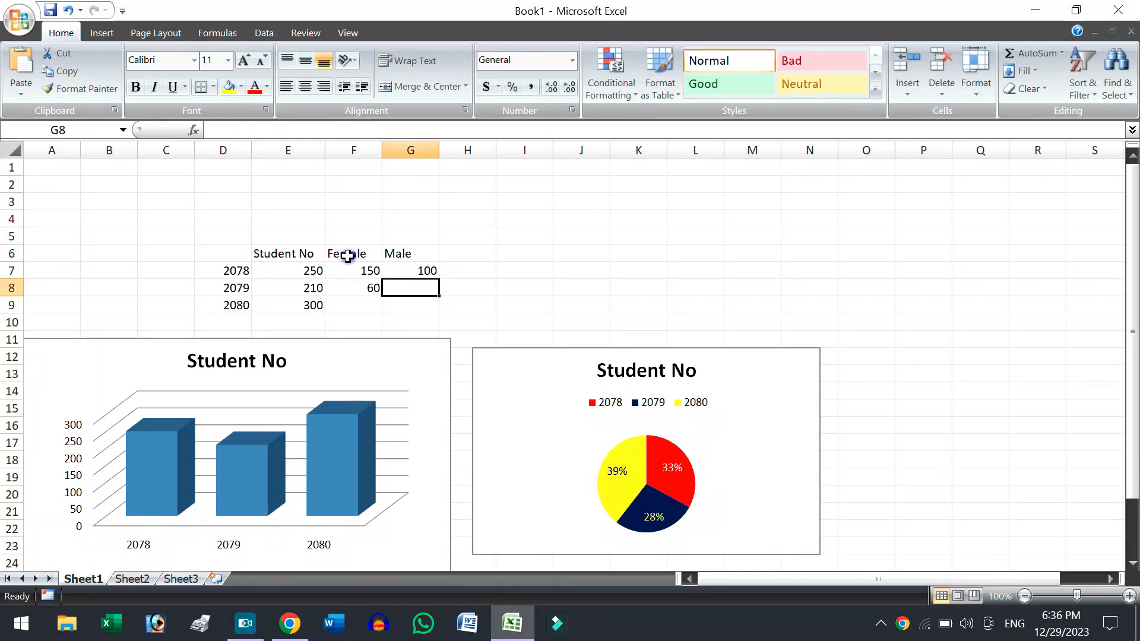
text(20)
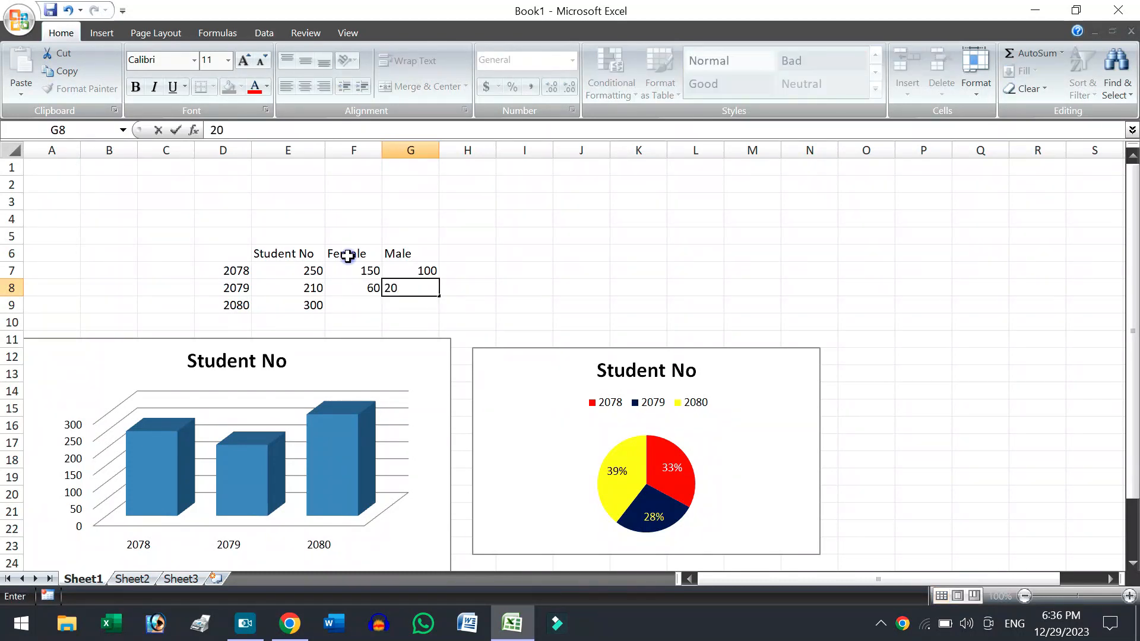
key(Return)
key(Up)
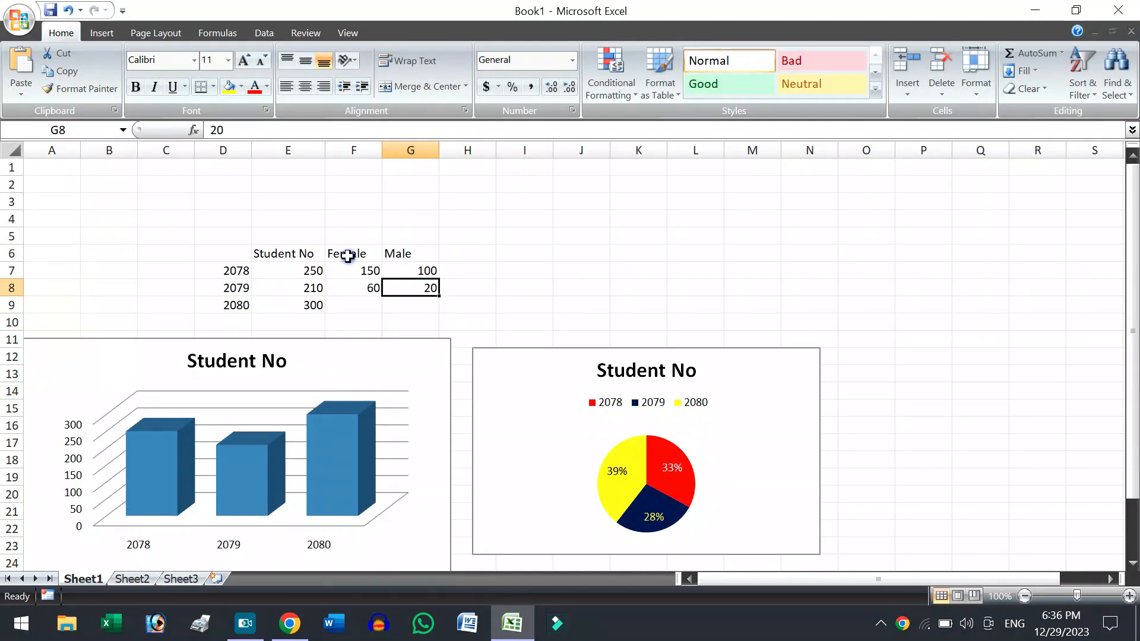
- Enter the 2080 student numbers in row 9: 300 under Female and 25 under Male
key(Down)
key(Left)
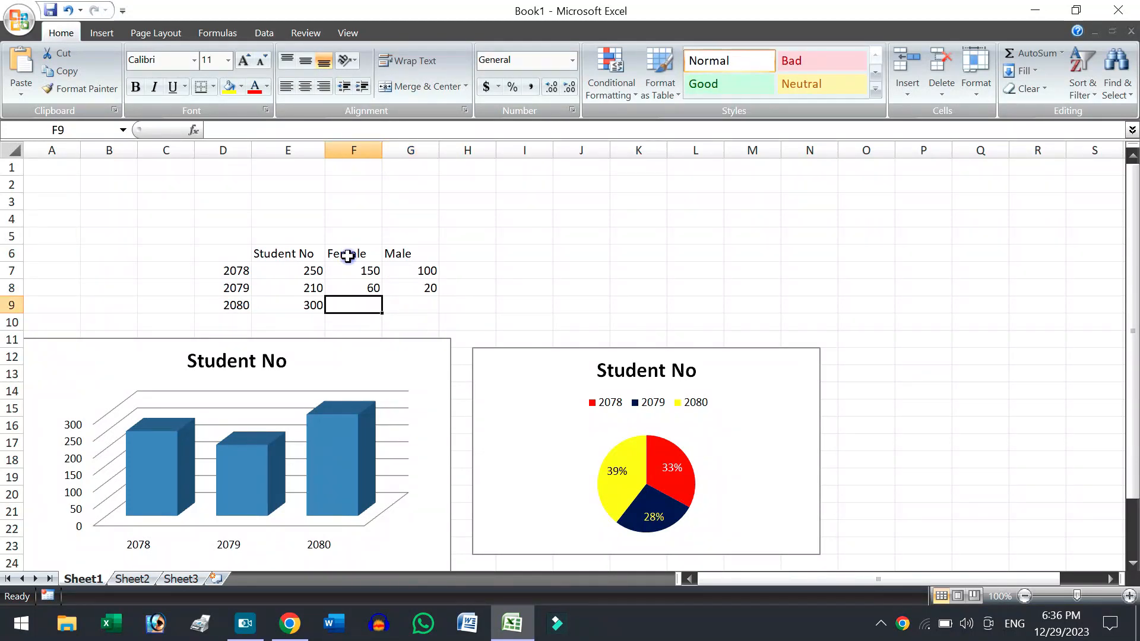
text(3000)
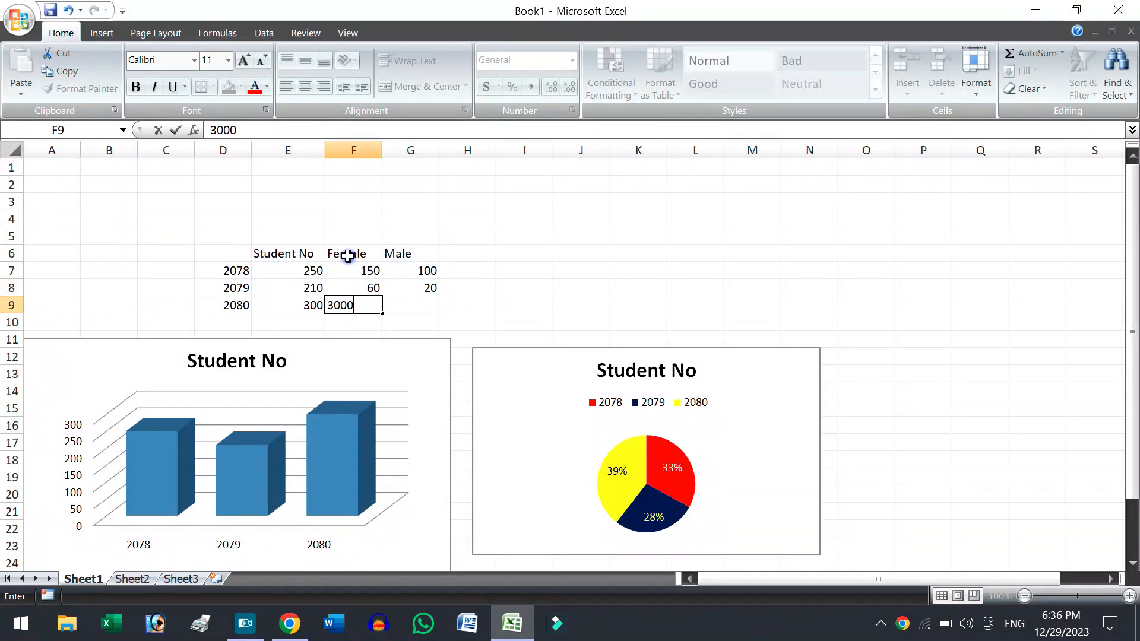
key(Left)
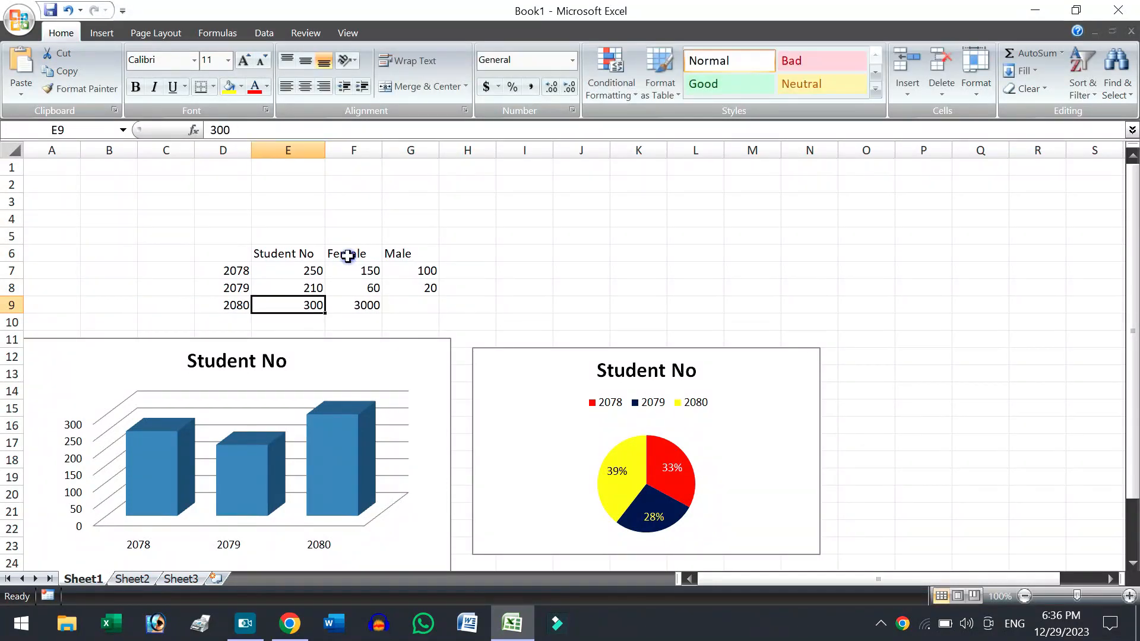
key(Right)
text(300)
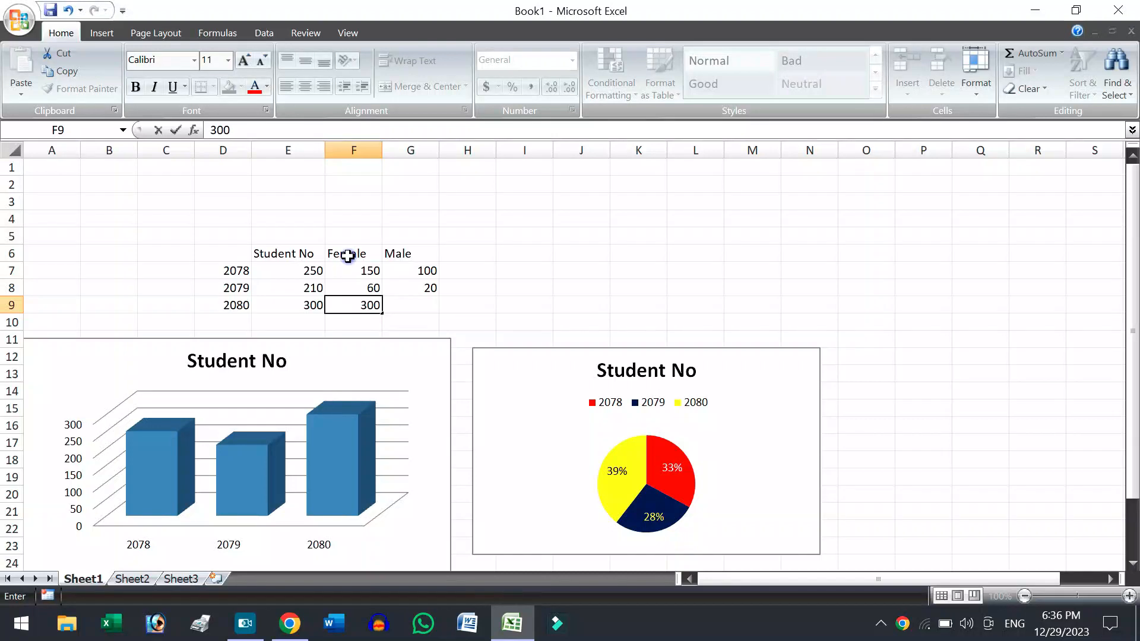
key(Right)
text(25)
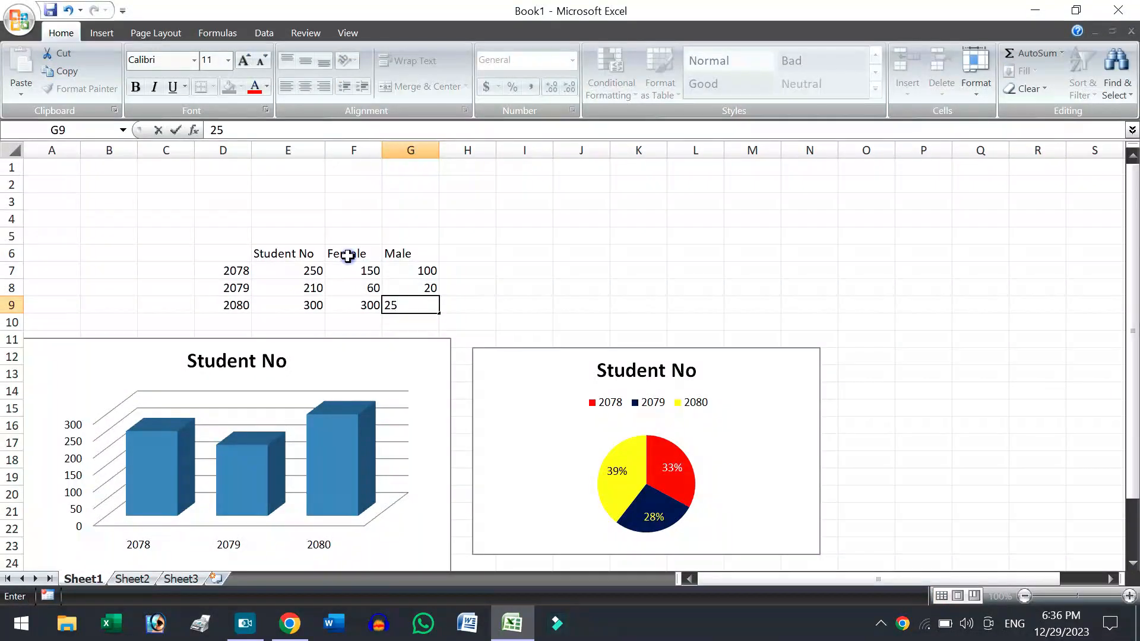
key(Return)
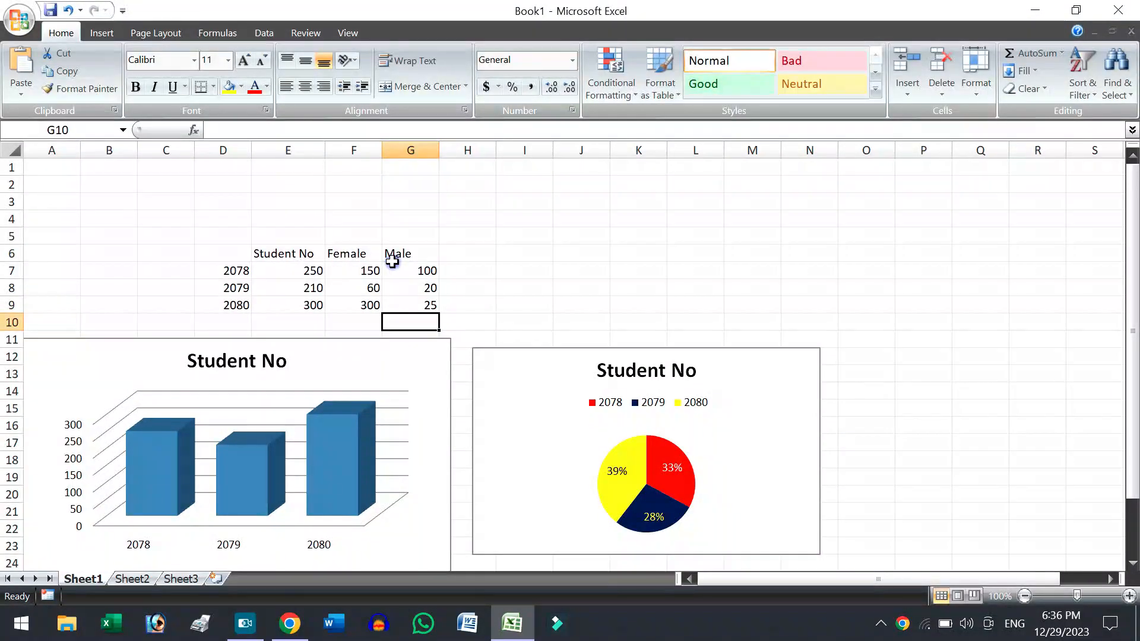
- Insert a 3-D clustered column chart from the years in D6:D9 and the Female and Male data in F6:G9
click(244, 255)
drag(244, 255, 238, 306)
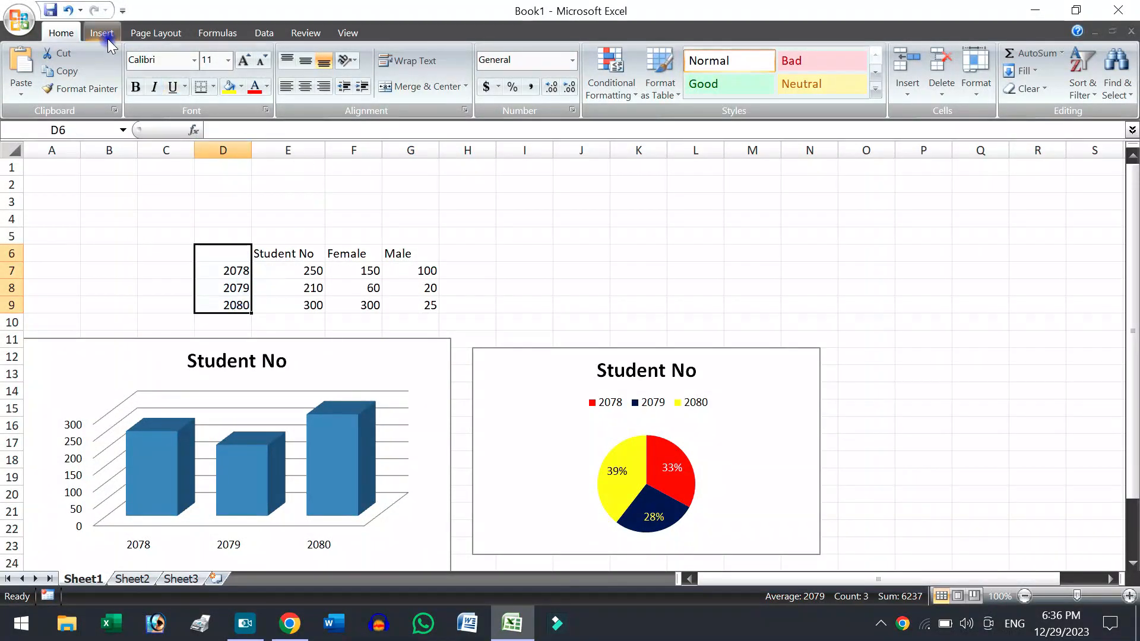
drag(359, 253, 408, 308)
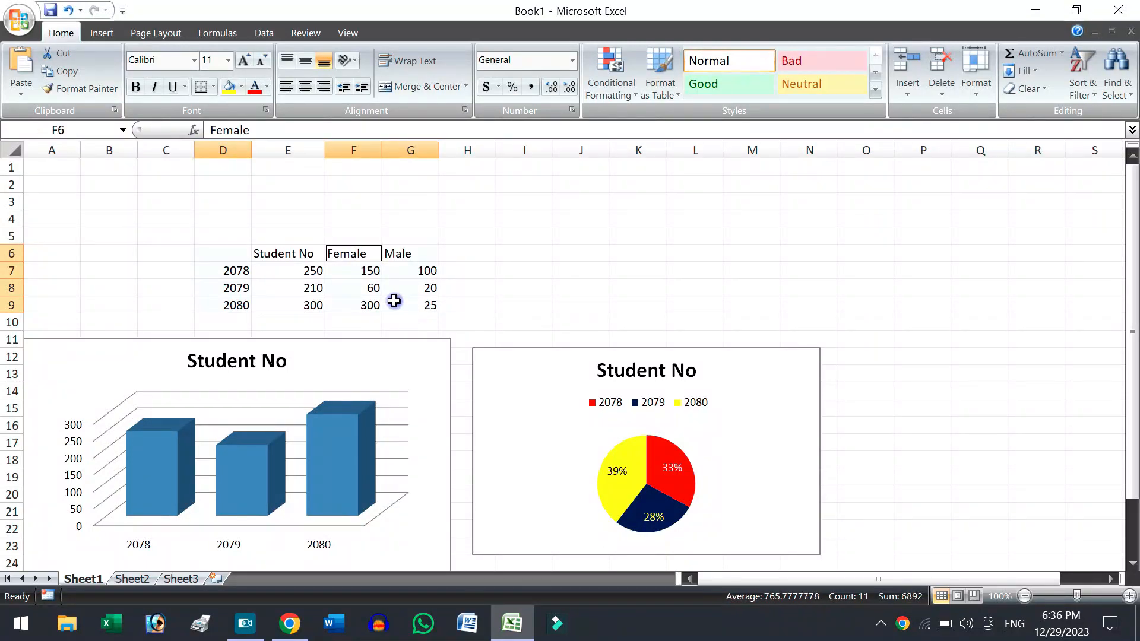
click(109, 34)
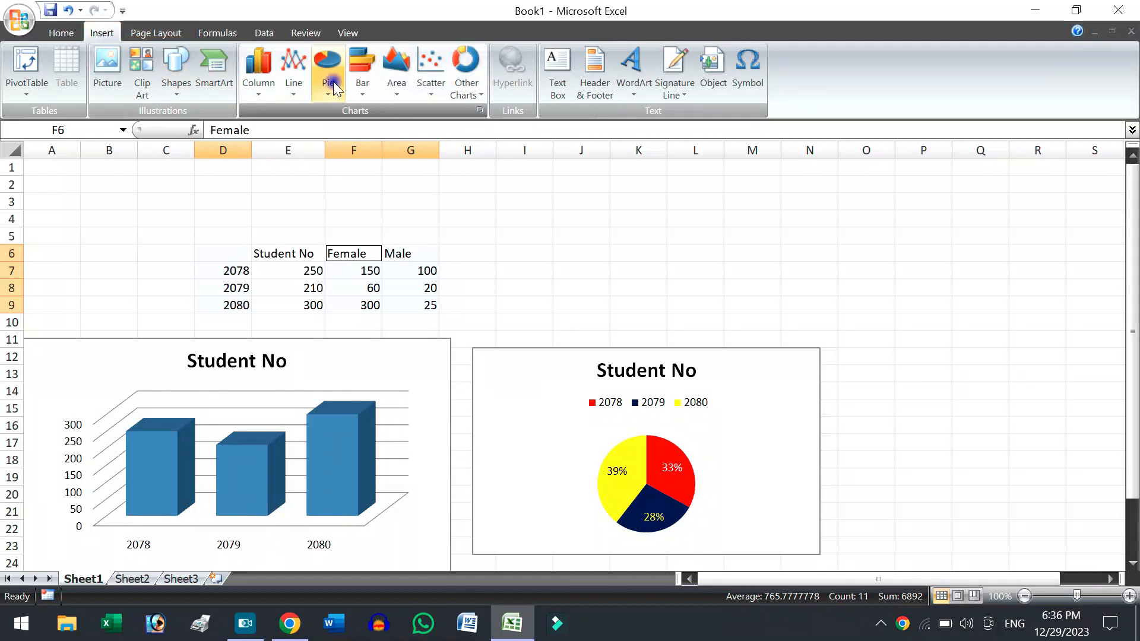
click(258, 87)
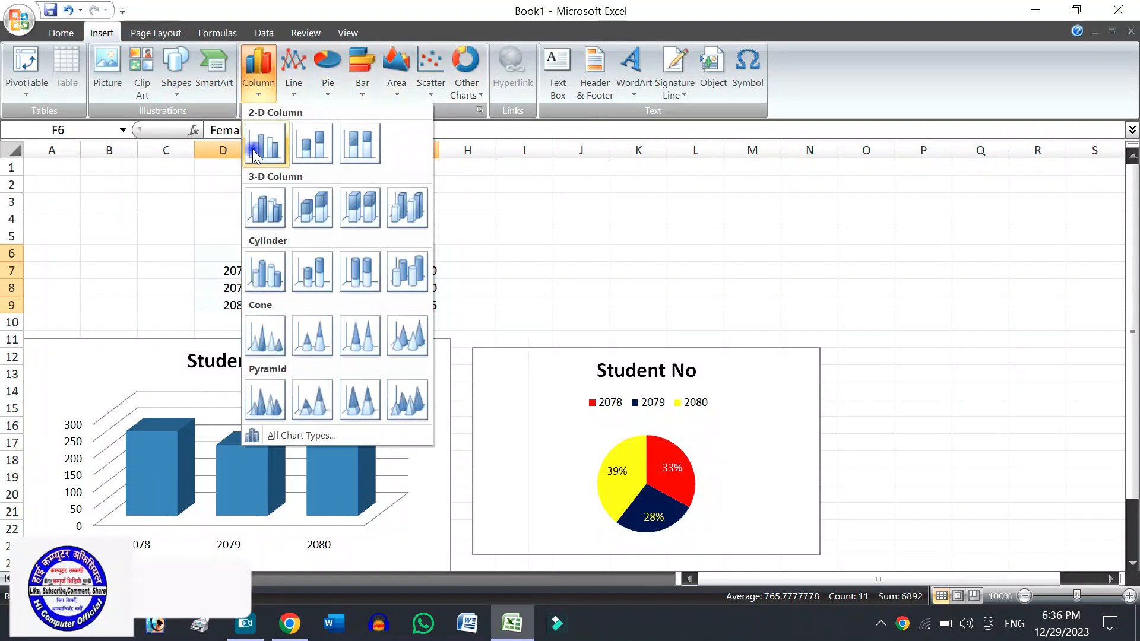
click(276, 205)
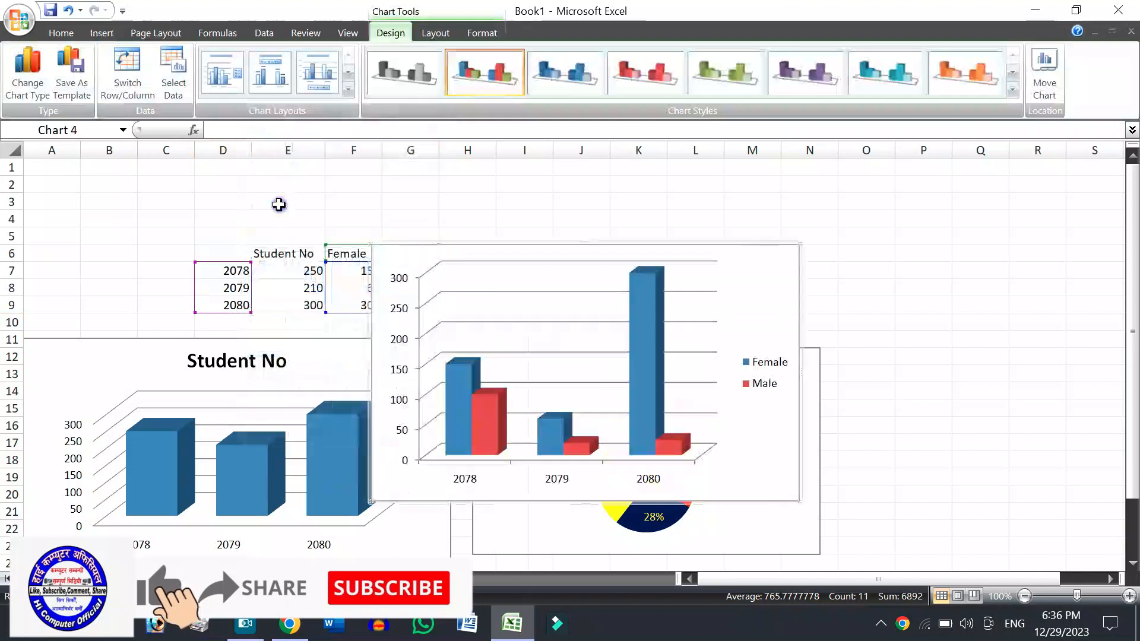
- Shrink the Female/Male column chart and place it at about M1:S11, and move the pie chart closer to the Student No column chart
drag(369, 244, 479, 326)
drag(568, 324, 811, 173)
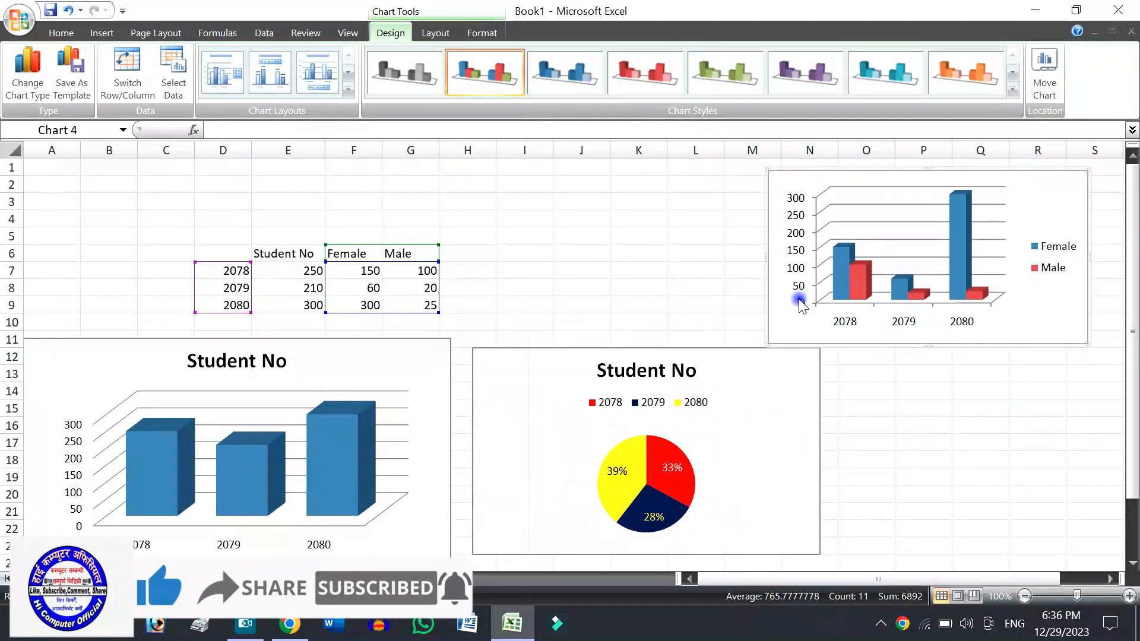
drag(762, 357, 710, 358)
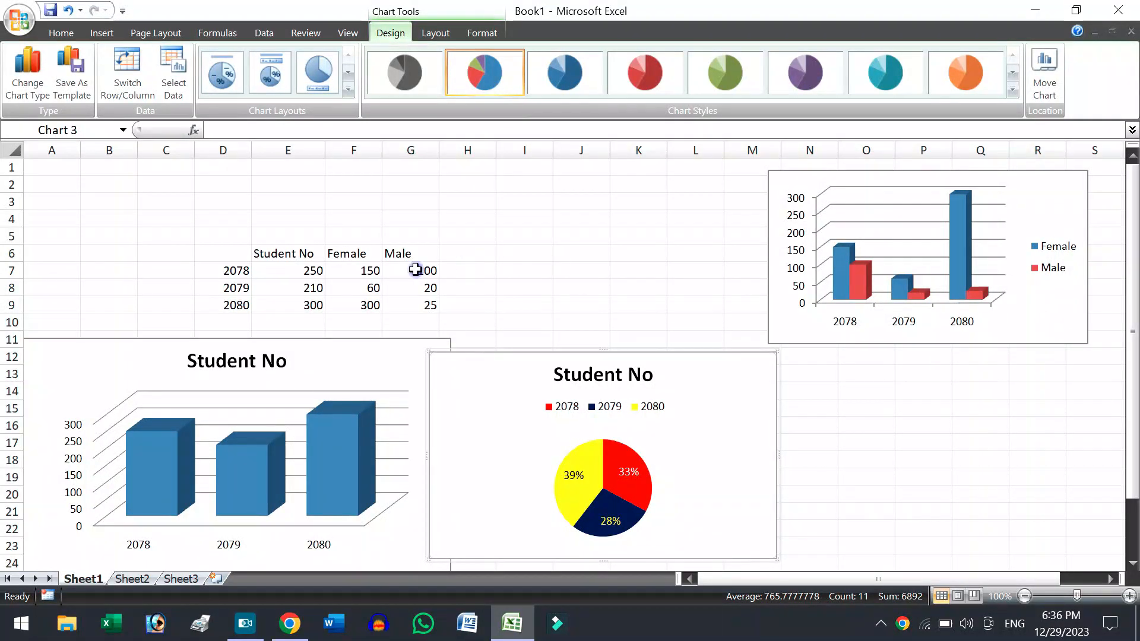
- Change the 2079 figures to 200 Female and 180 Male, and the 2080 Male figure to 200
click(362, 290)
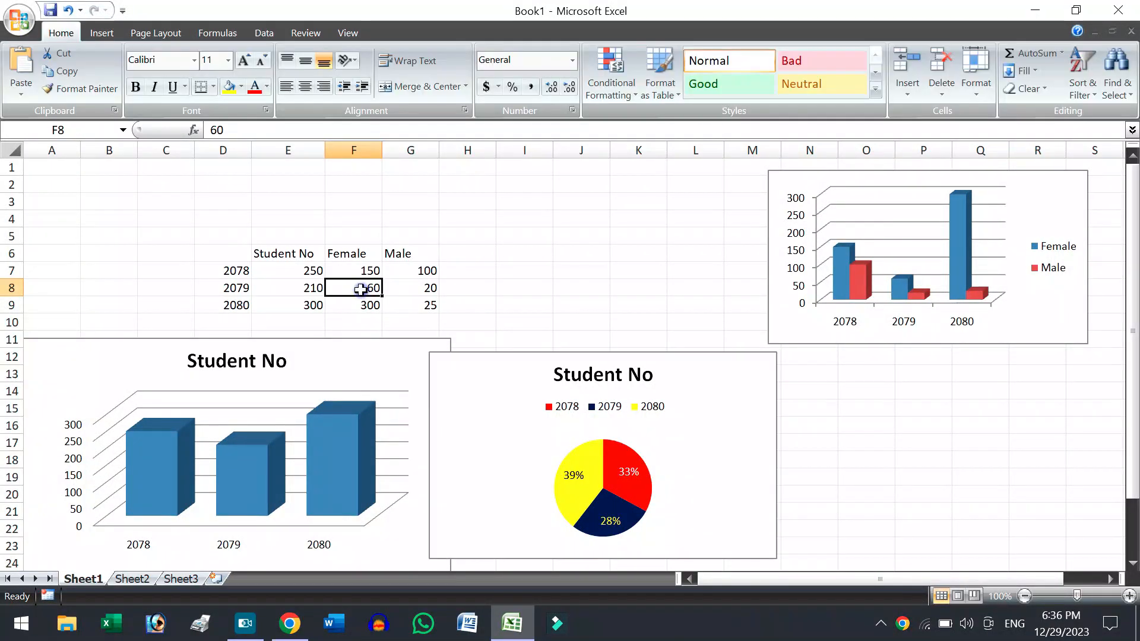
text(200)
key(Return)
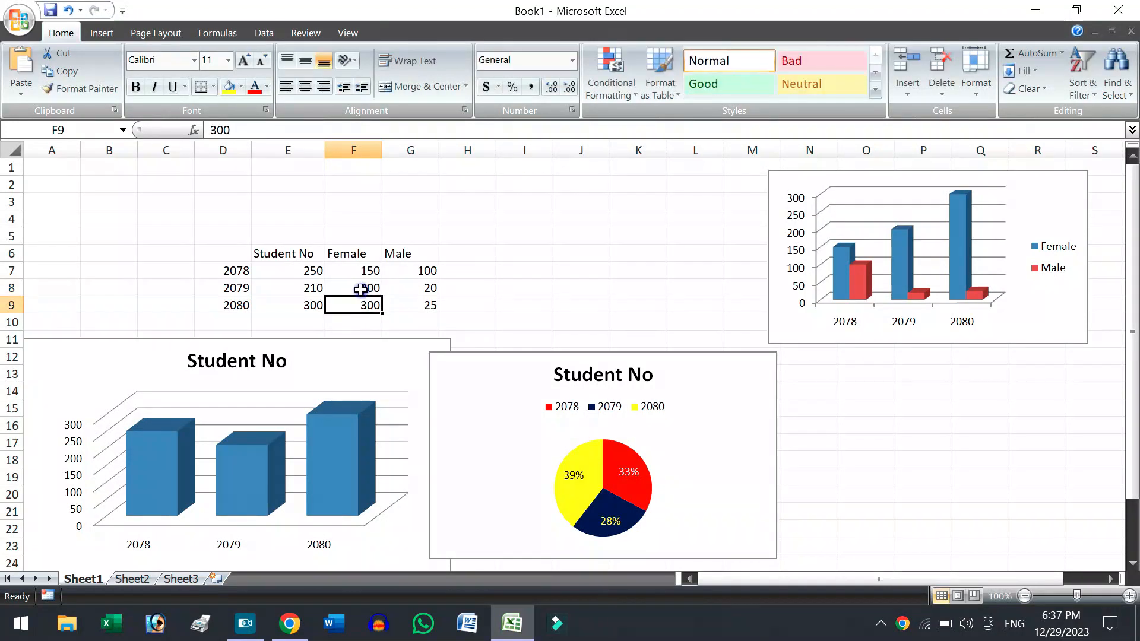
click(421, 284)
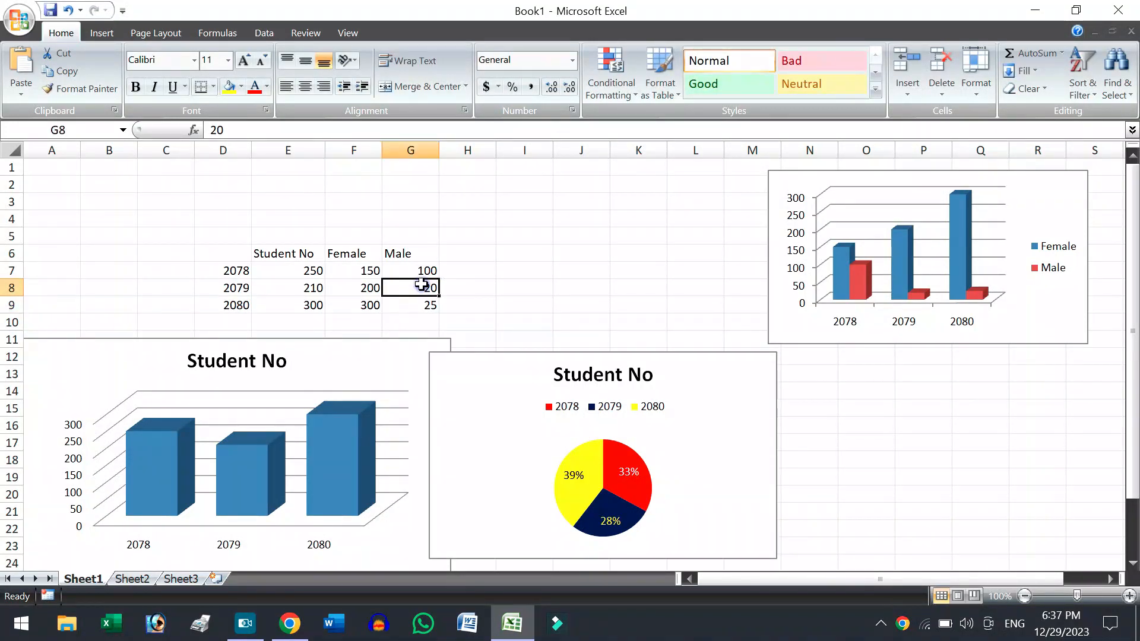
text(1)
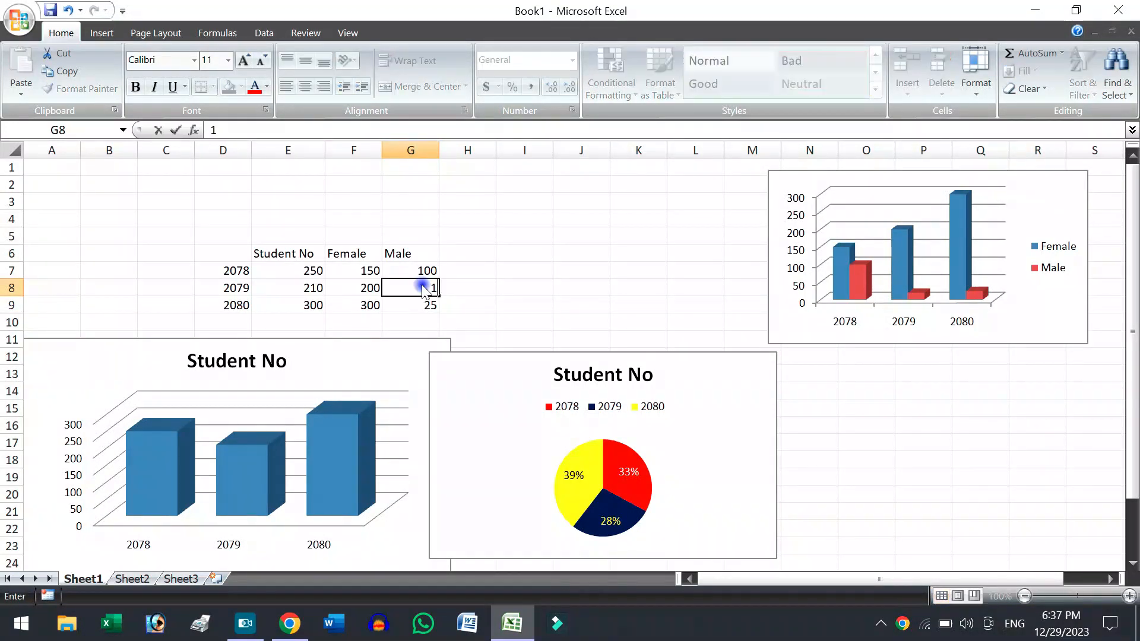
text(80)
key(Return)
text(200)
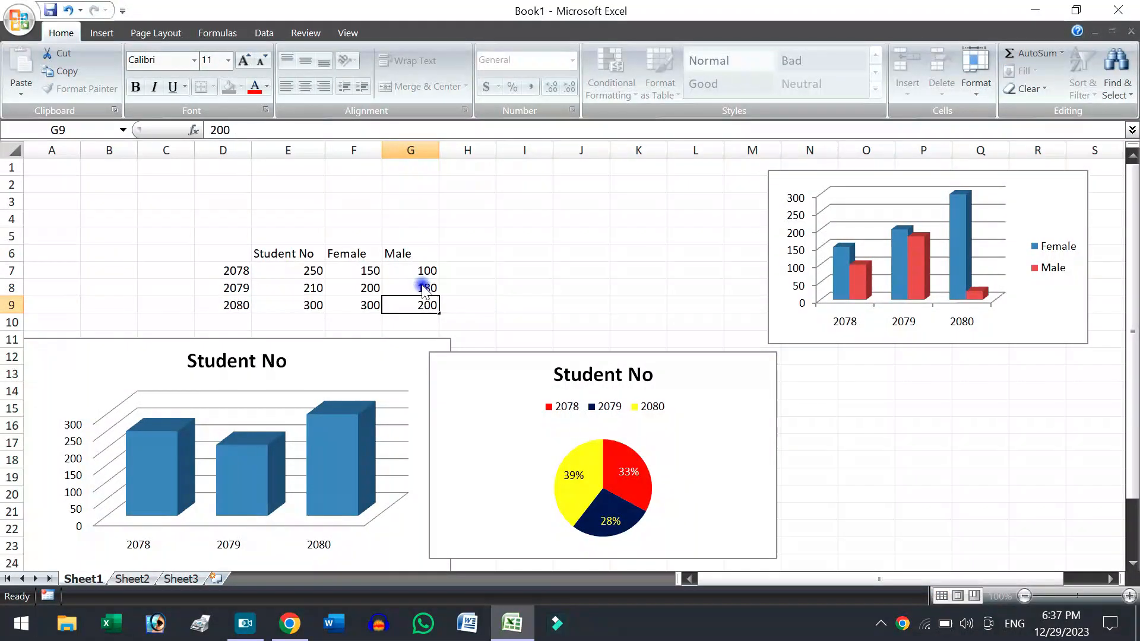
key(Return)
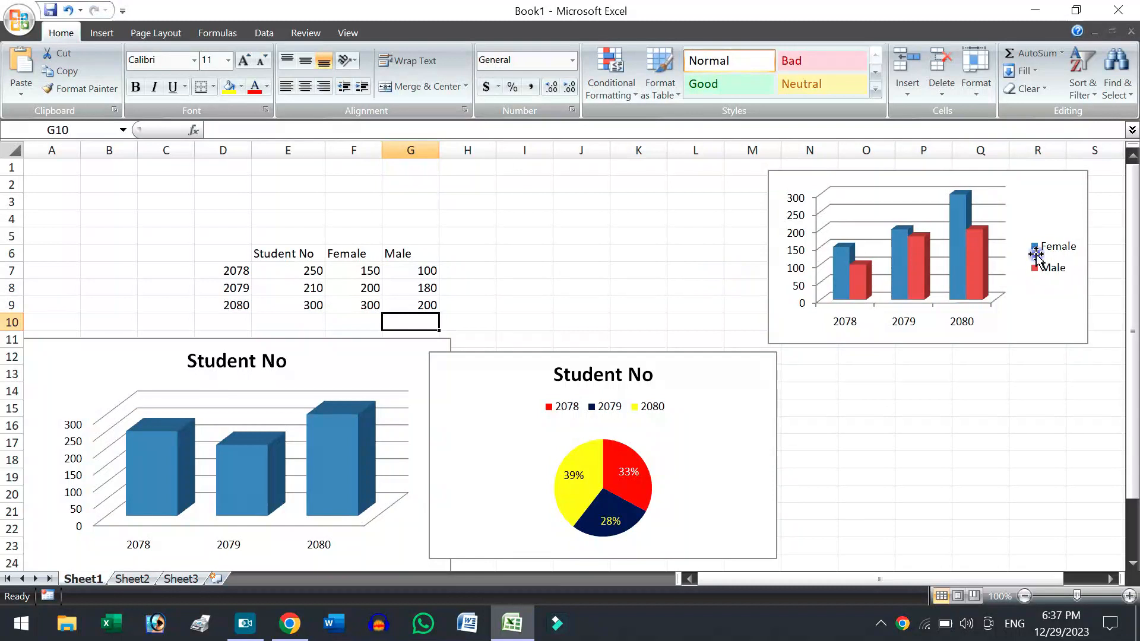
- Change the Female figures to 100 for 2078 and 300 for 2079
click(375, 270)
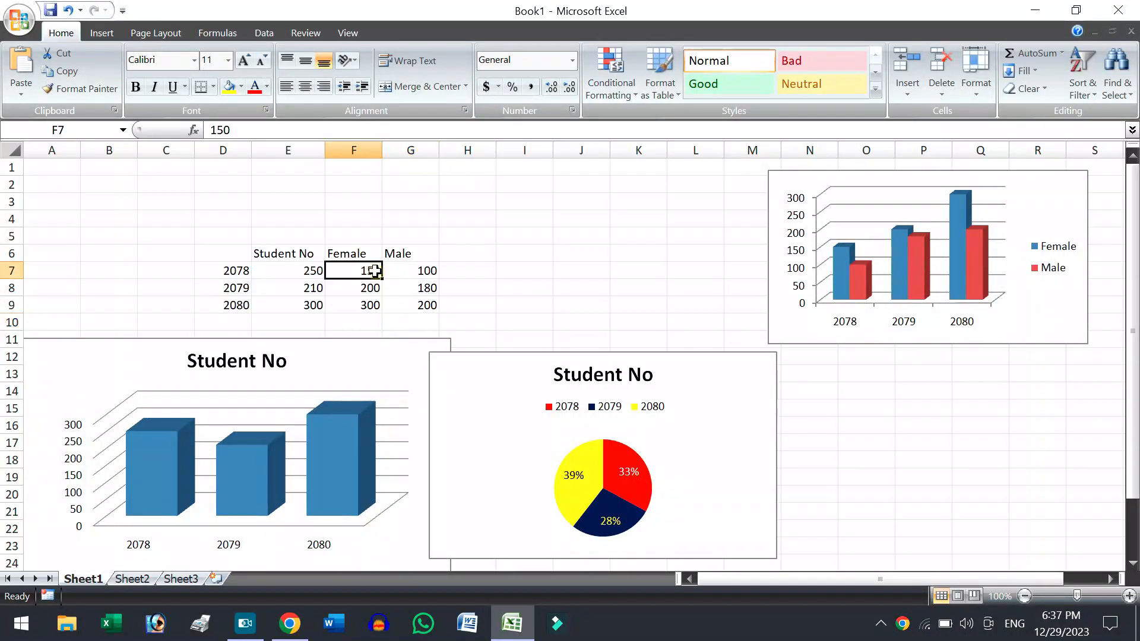
text(100)
key(Return)
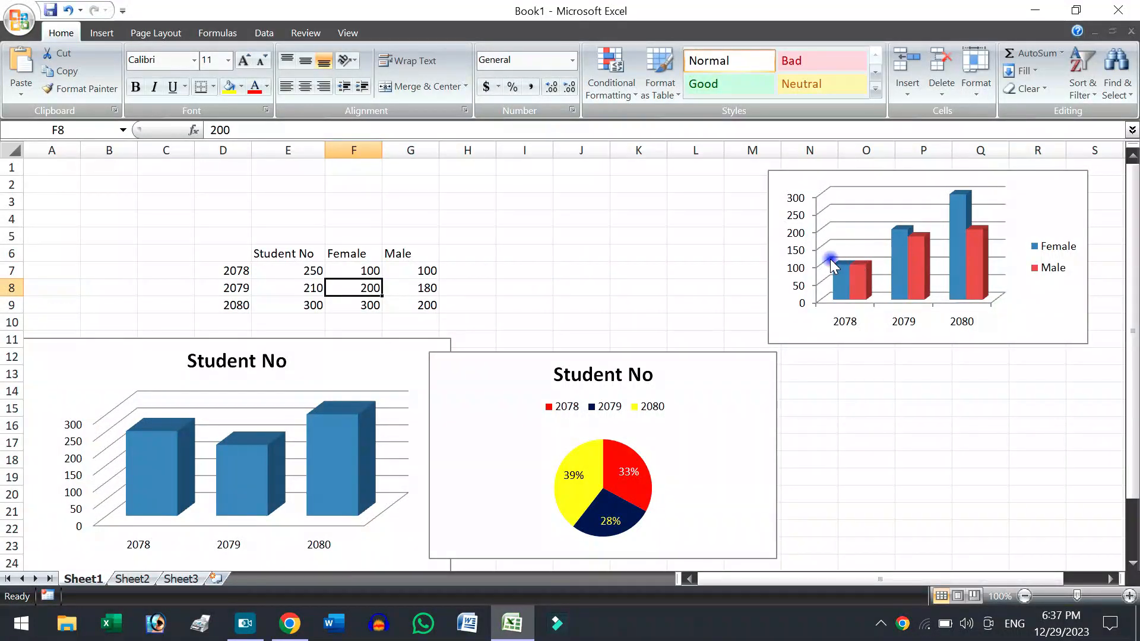
text(30)
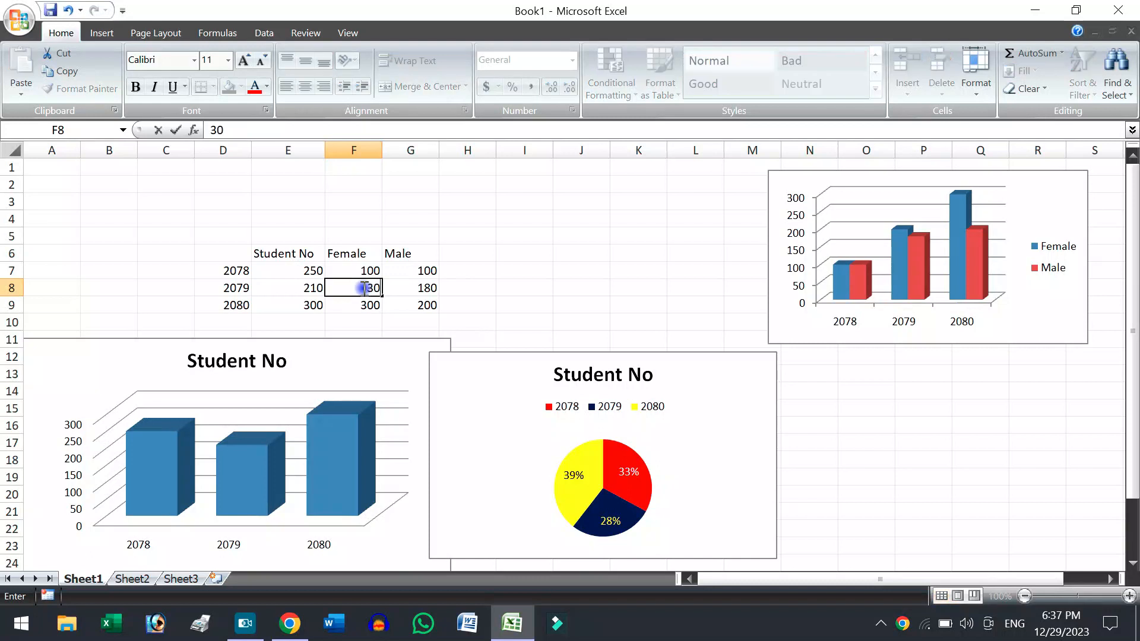
key(Return)
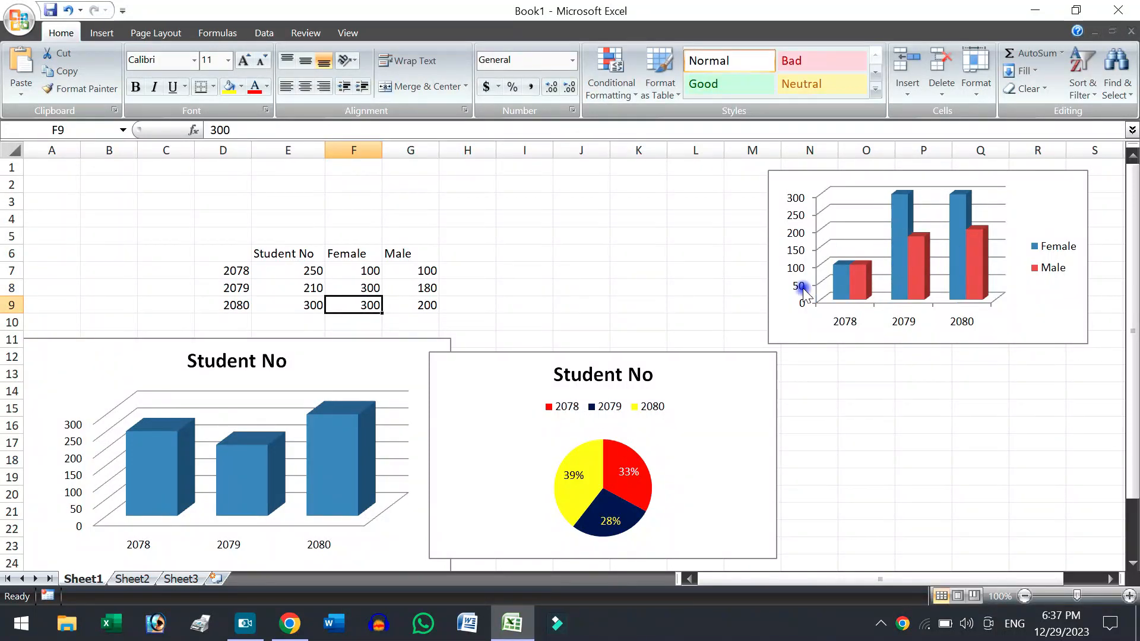
- Insert a basic 2-D pie chart from the years in D6:D9 and the Female and Male data in F6:G9
drag(240, 254, 241, 301)
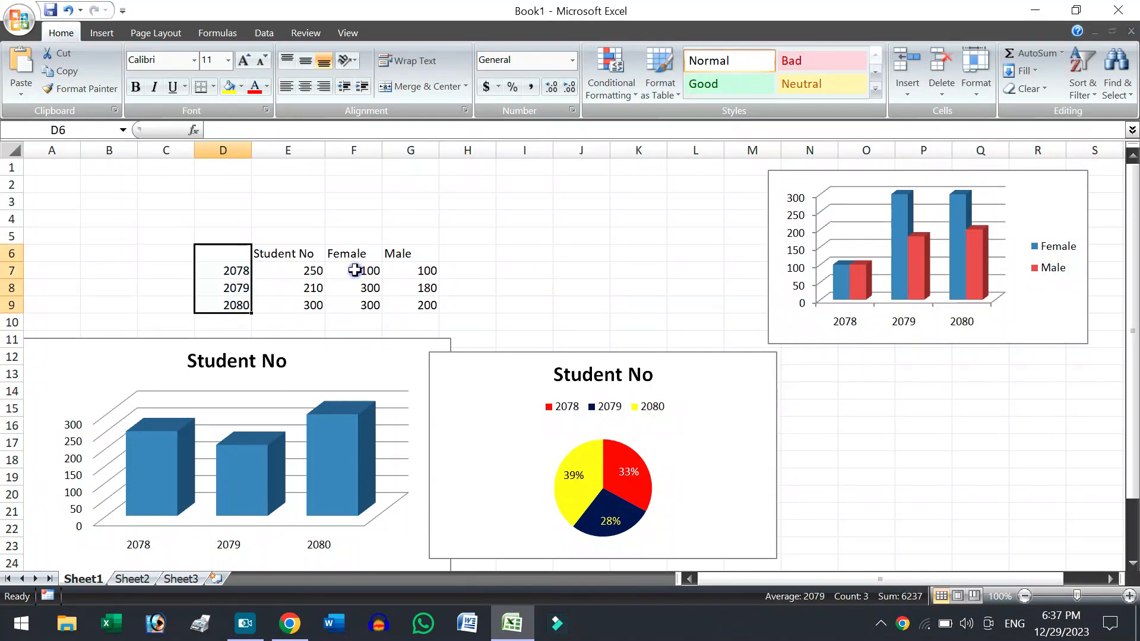
drag(362, 254, 415, 304)
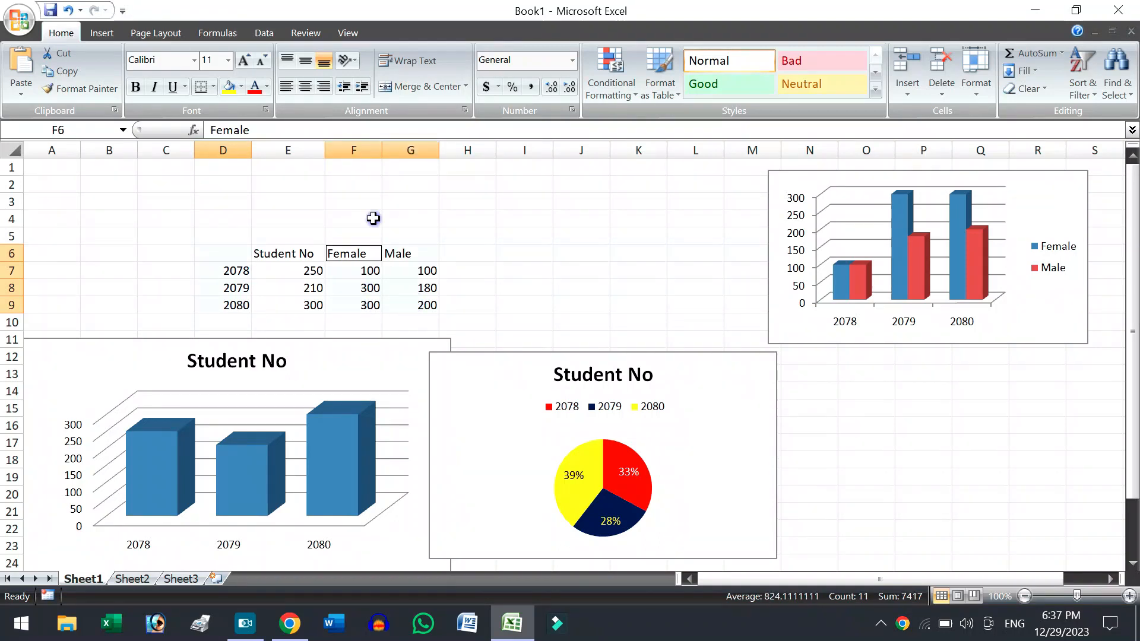
click(109, 32)
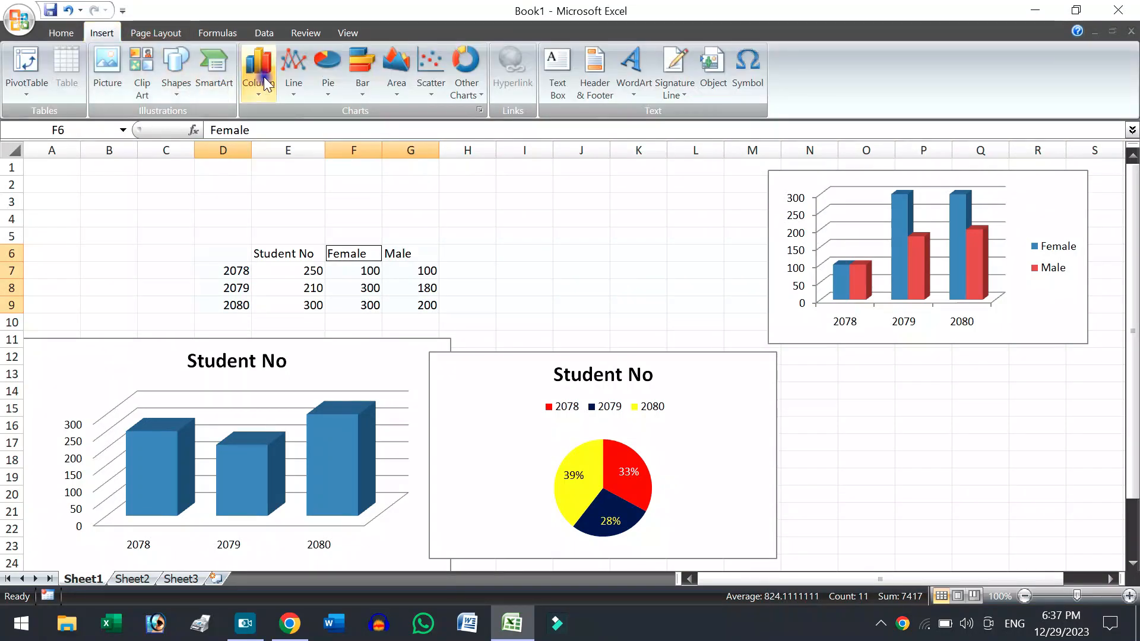
click(327, 66)
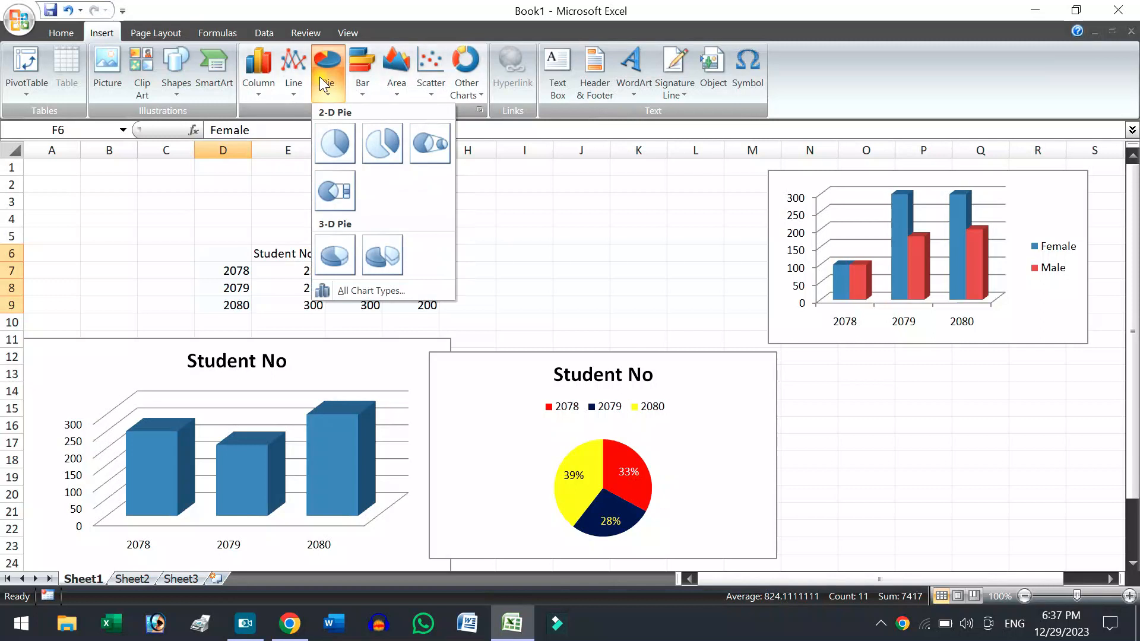
click(344, 140)
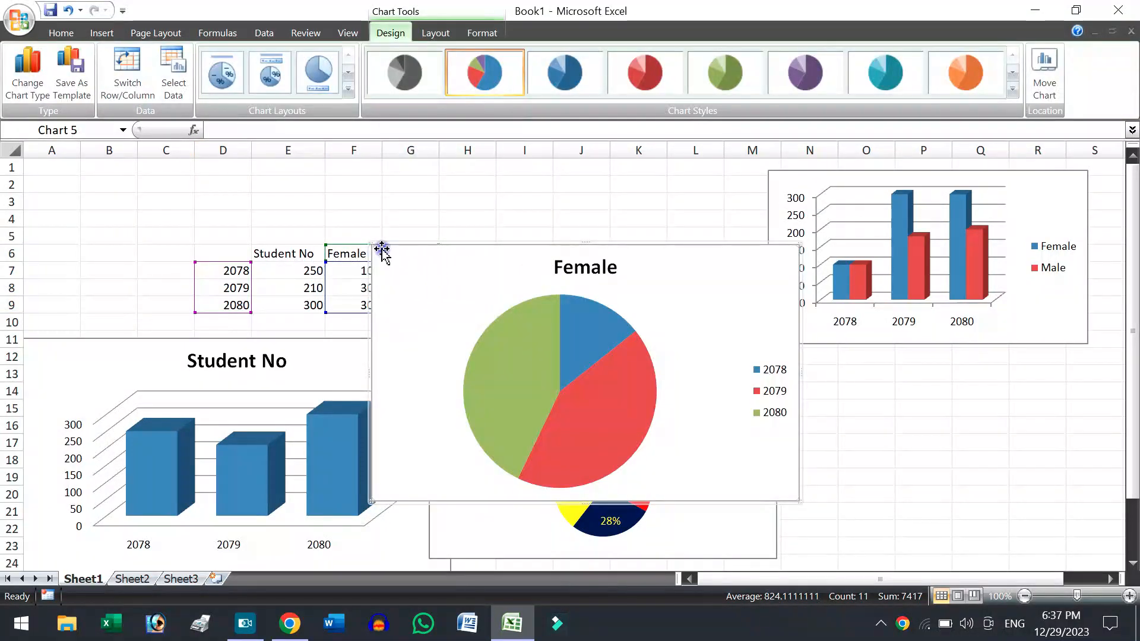
drag(374, 245, 497, 283)
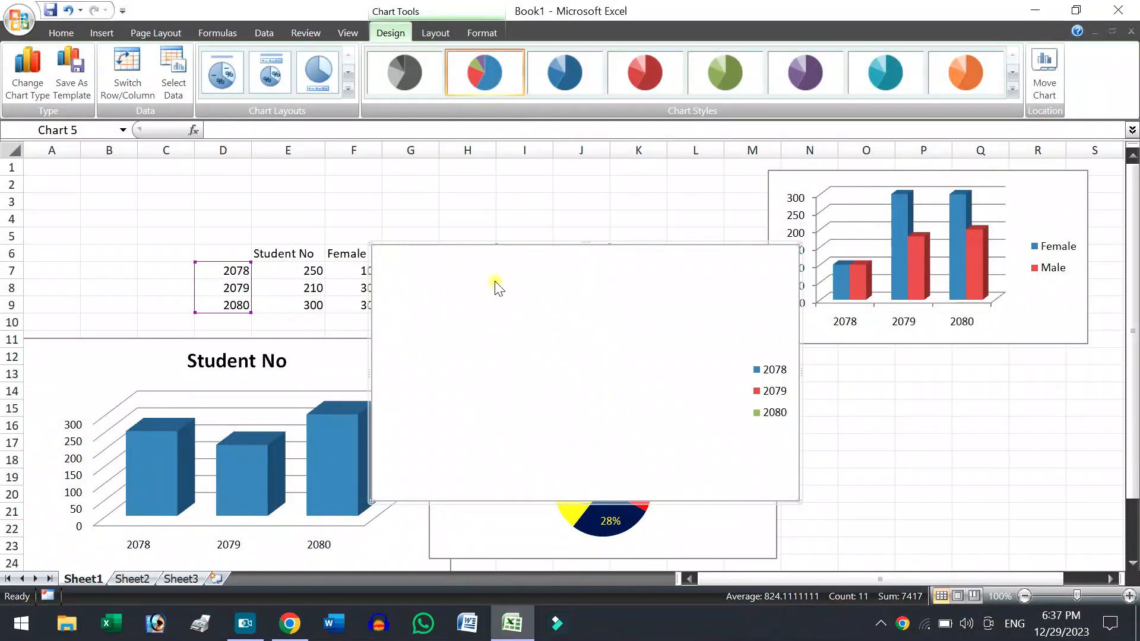
- Undo the insertion of the new Female pie chart, leaving the years and the Female and Male data selected
key(ctrl+z)
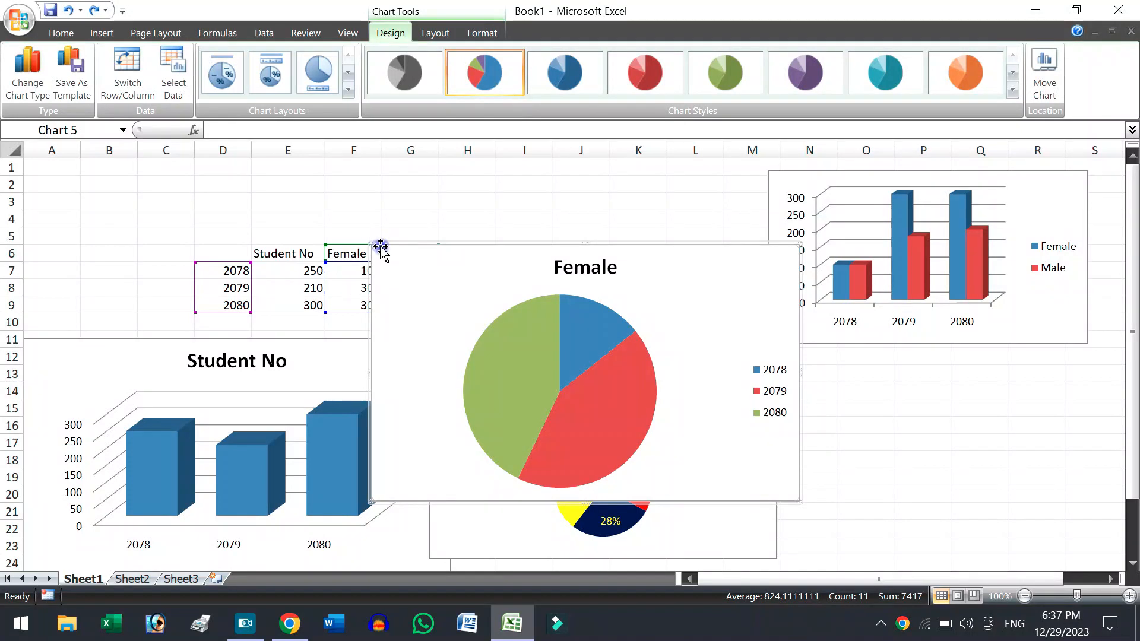
key(ctrl+y)
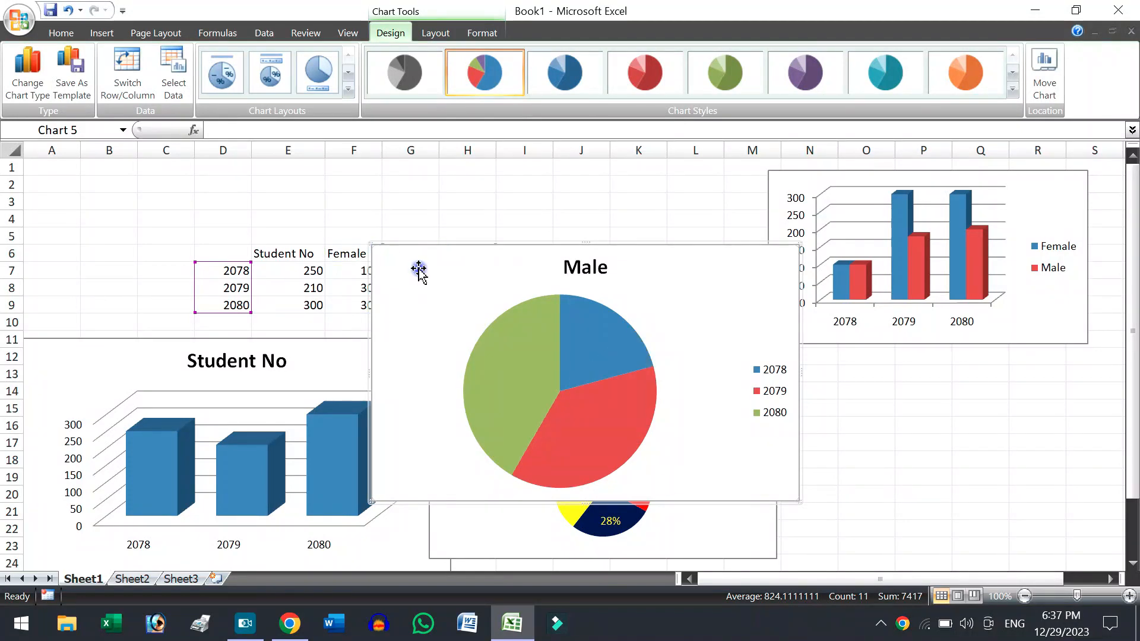
key(ctrl+z)
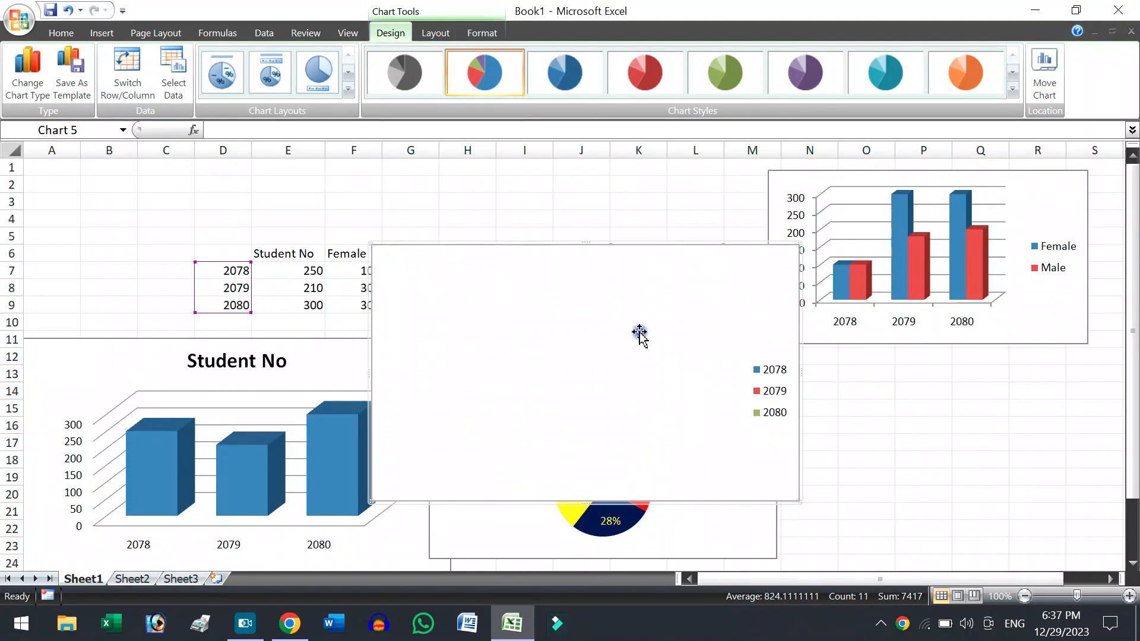
key(ctrl+z)
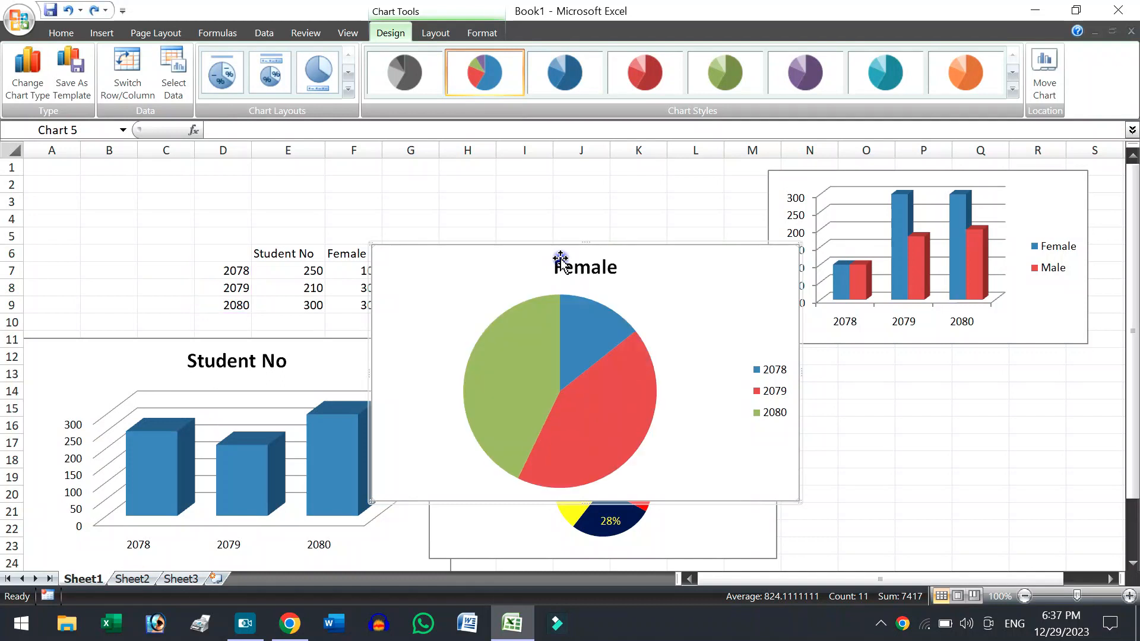
key(ctrl+z)
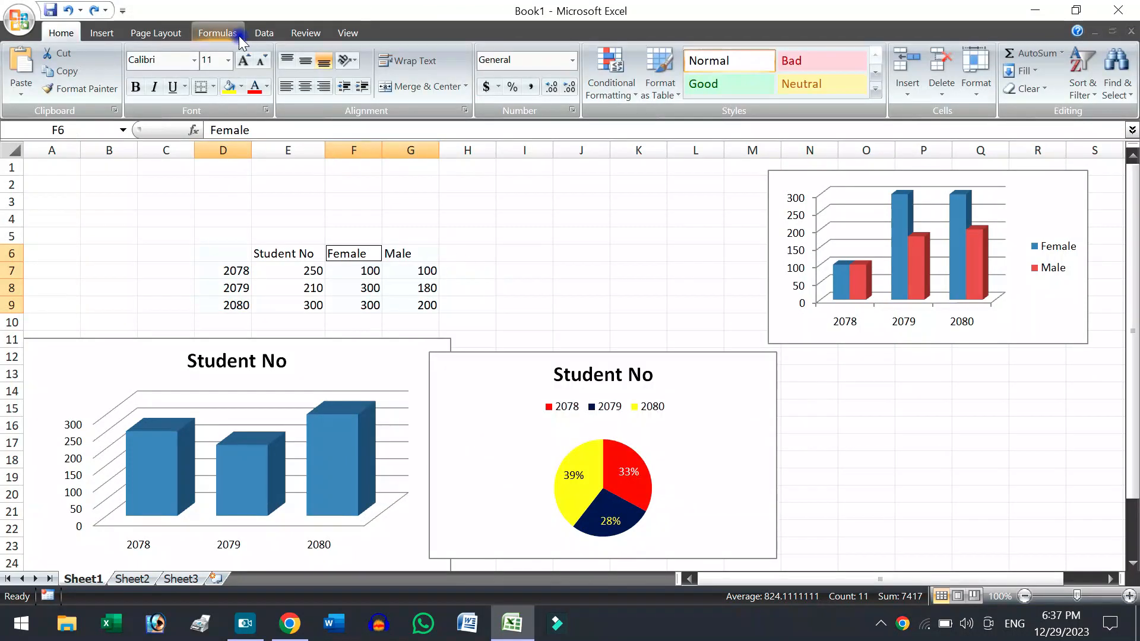
- Insert a basic 2-D pie chart from the selected years and Female and Male data, and shrink it to about N12:S21
click(113, 39)
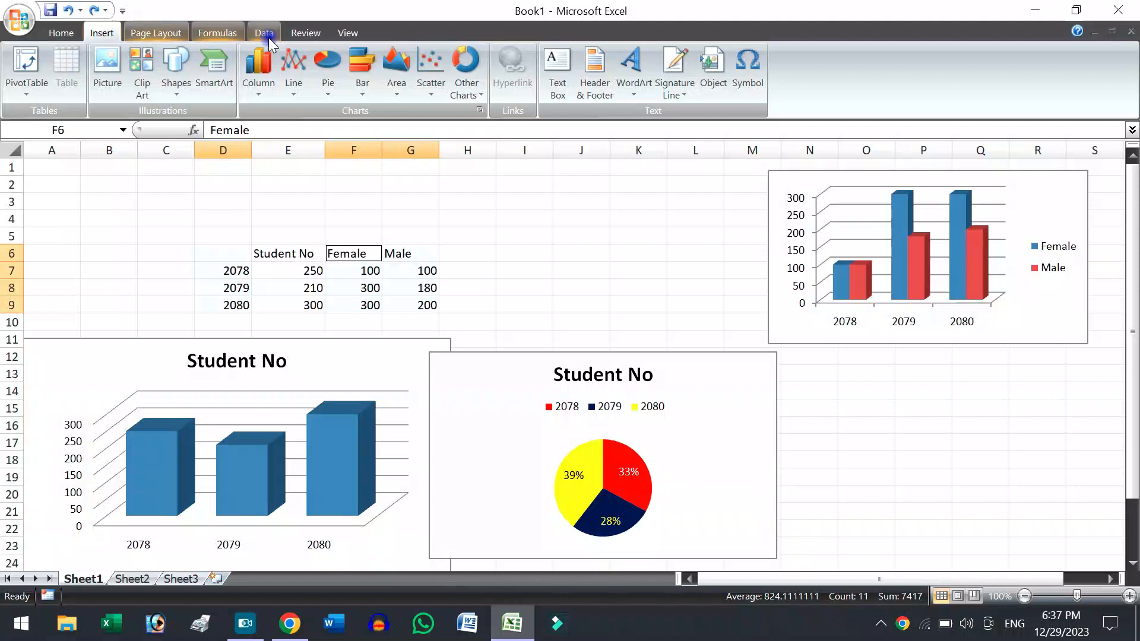
click(326, 81)
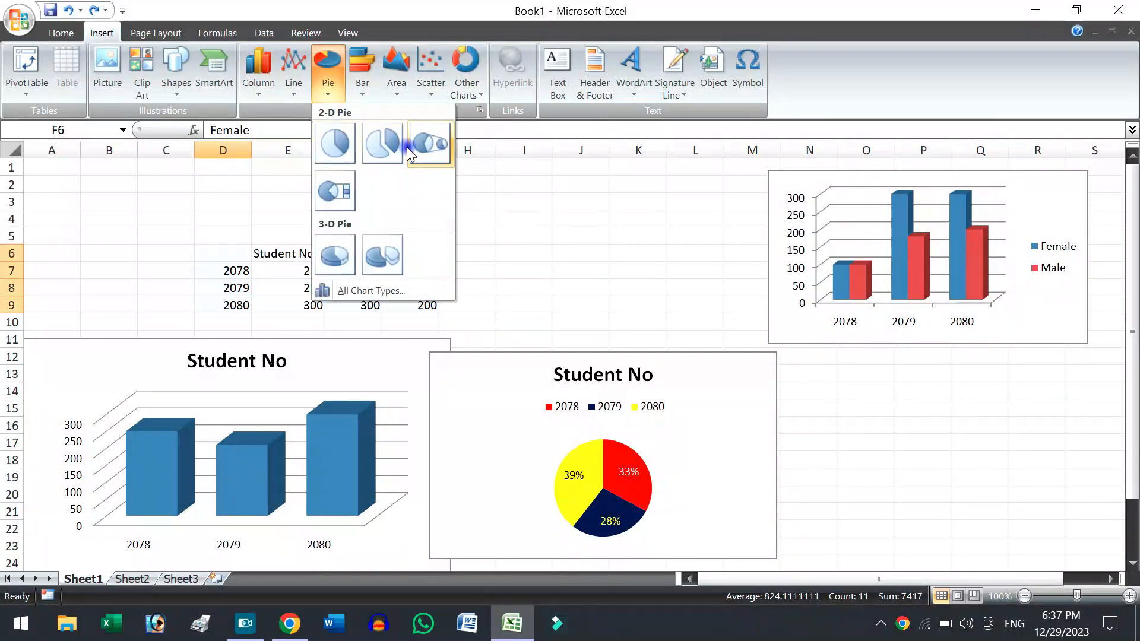
click(343, 141)
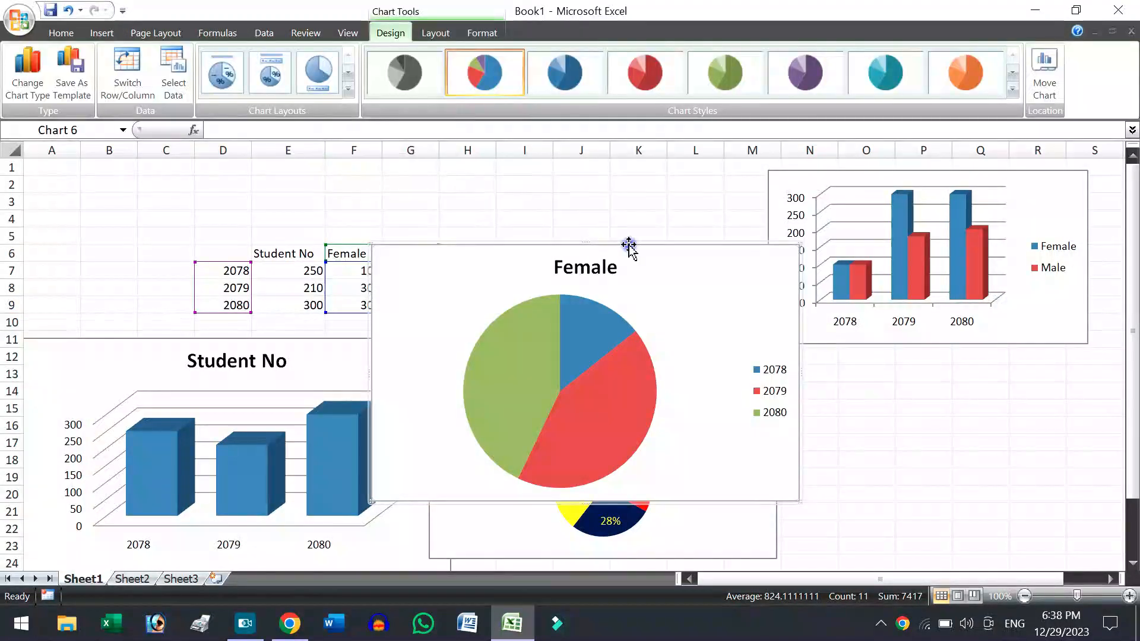
drag(701, 250, 865, 338)
drag(962, 334, 826, 426)
drag(748, 440, 1015, 372)
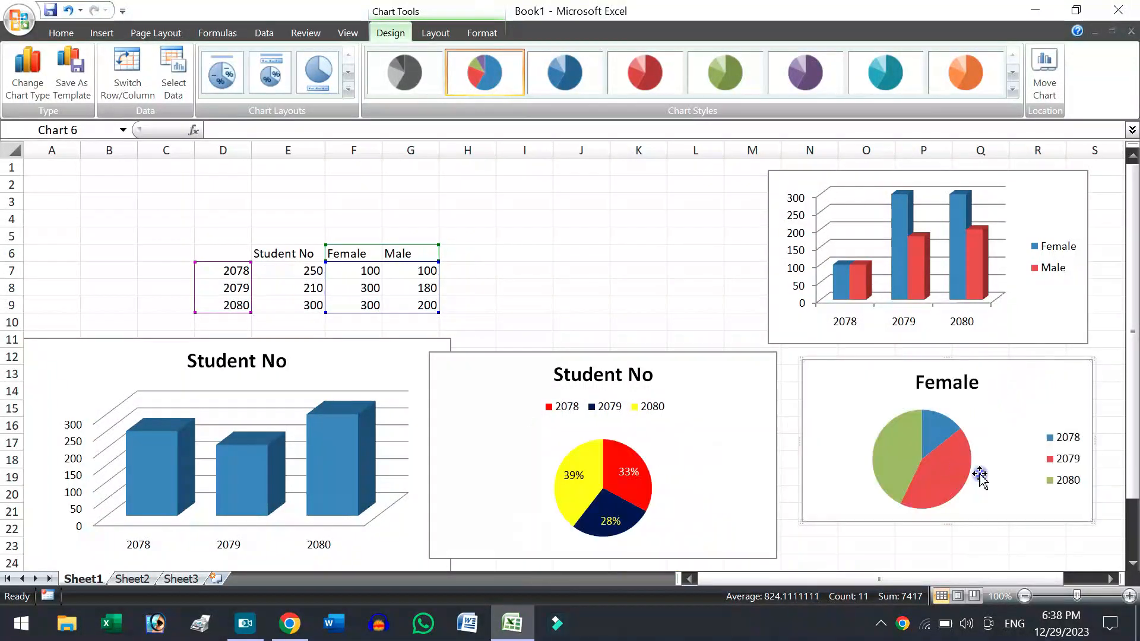
- Apply the chart layout with percentage labels and a legend beside the pie to the Female pie chart
click(268, 66)
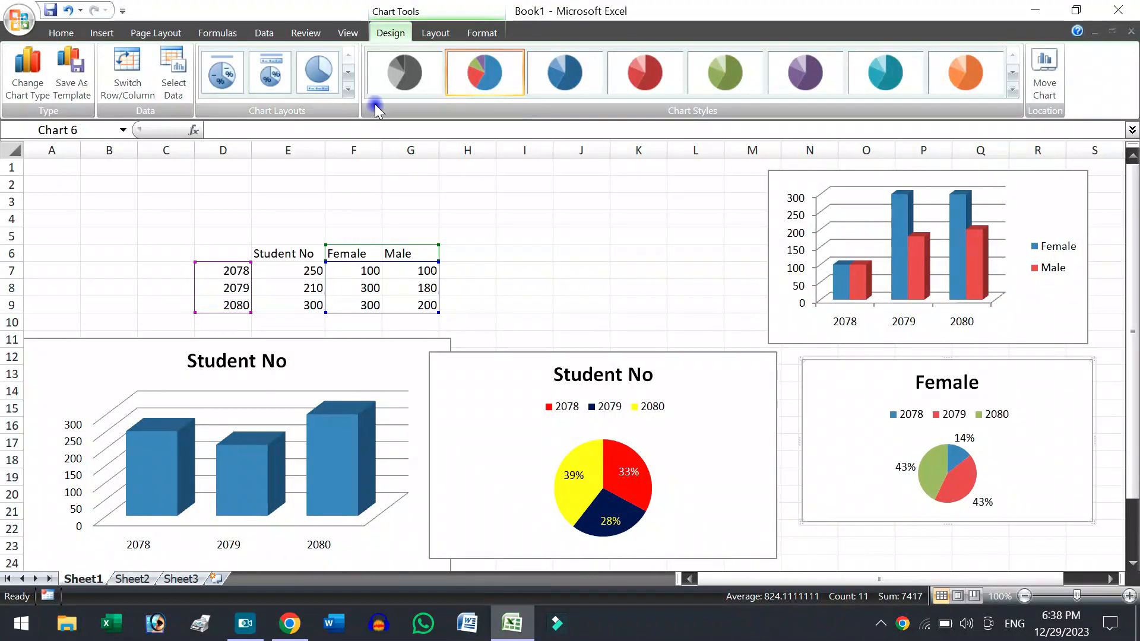
click(348, 90)
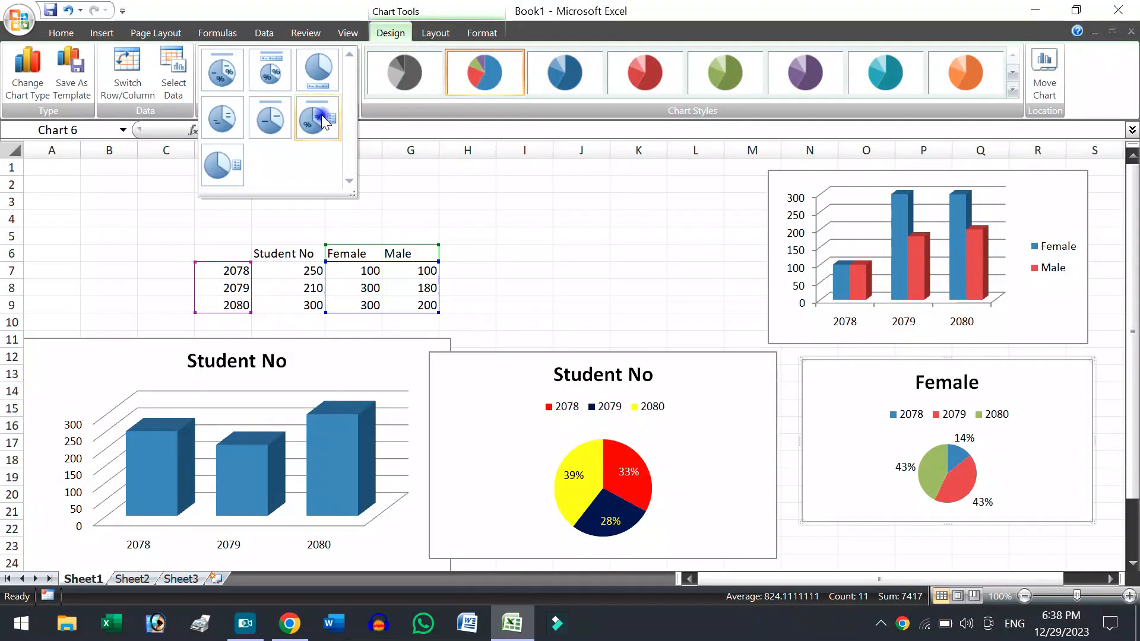
click(317, 117)
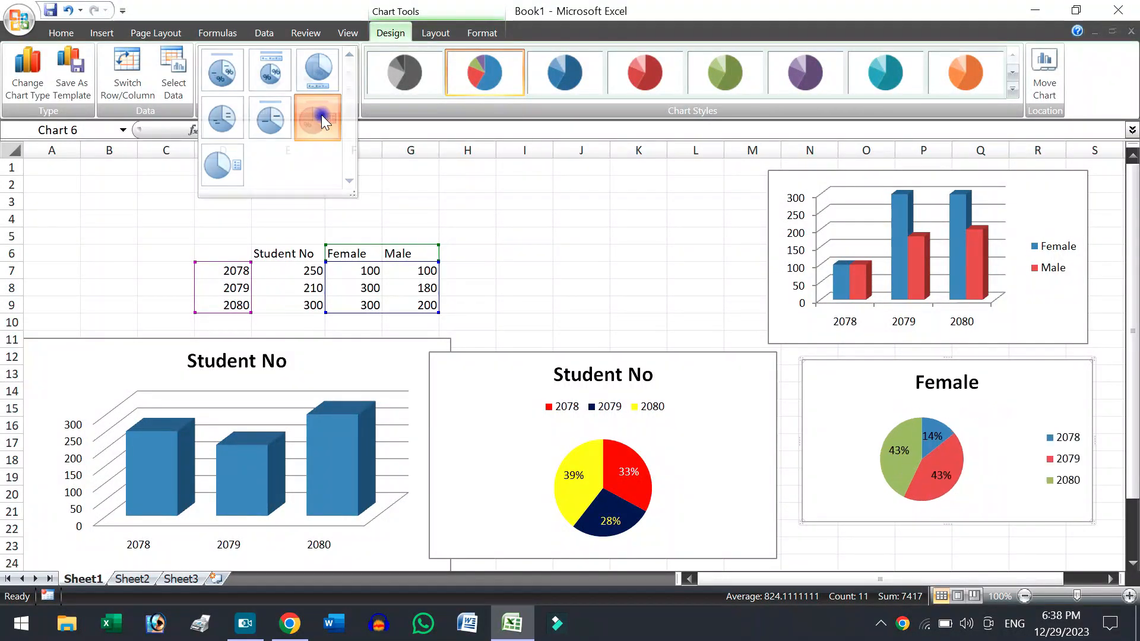
click(454, 251)
- Insert a basic 2-D pie chart from the years in D6:D9 and the Male data in G6:G9
drag(237, 249, 237, 298)
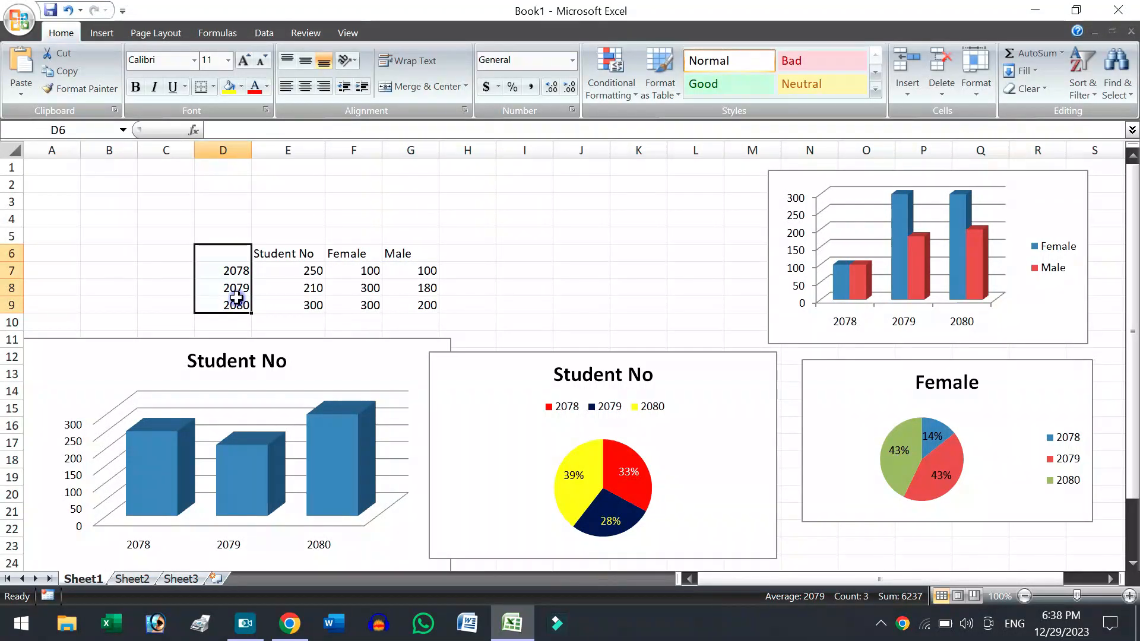
ctrl+drag(411, 253, 415, 303)
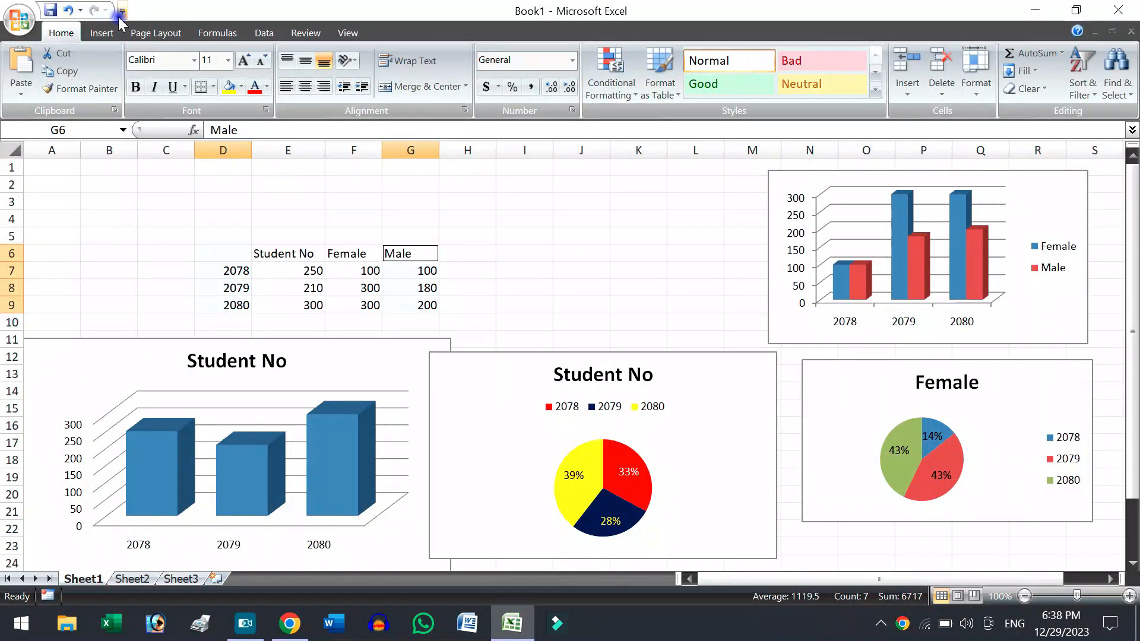
click(107, 32)
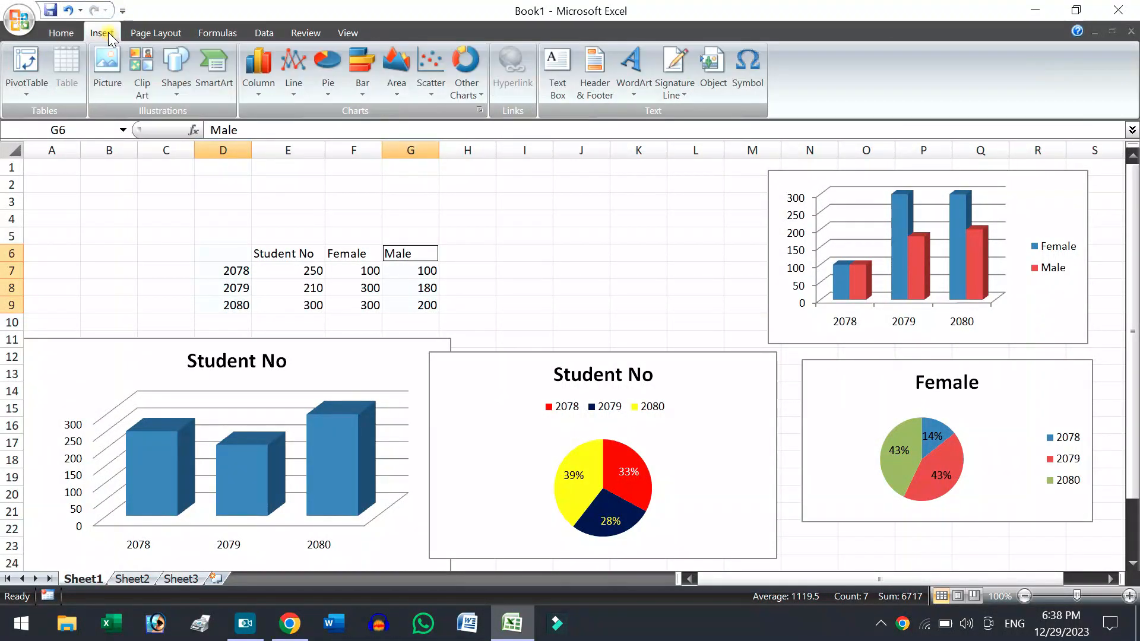
click(351, 90)
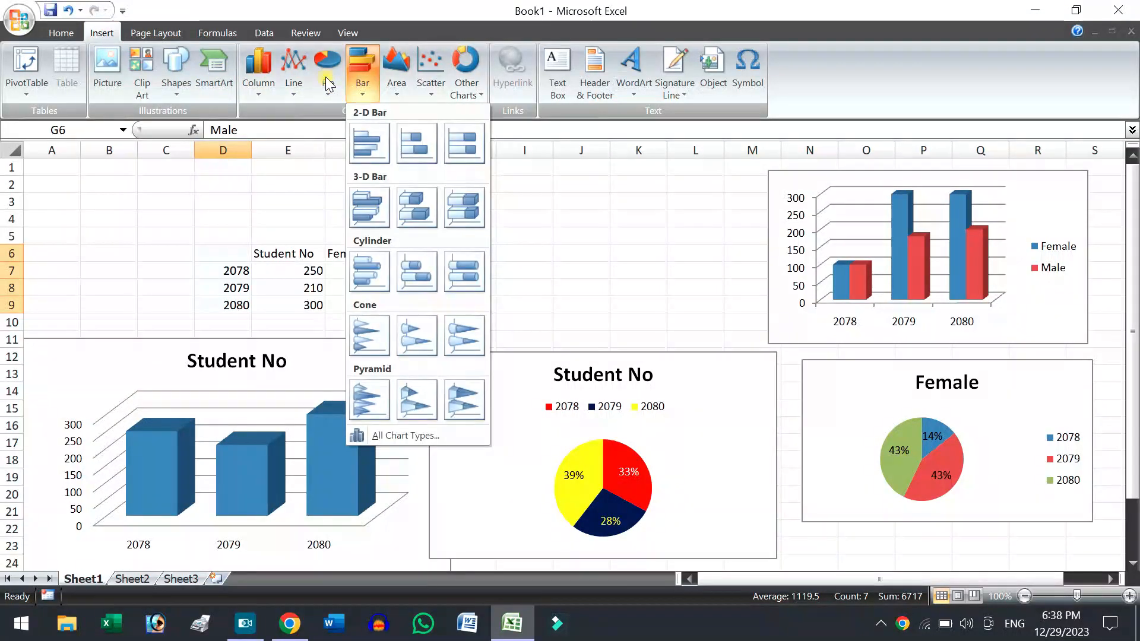
click(329, 83)
click(346, 143)
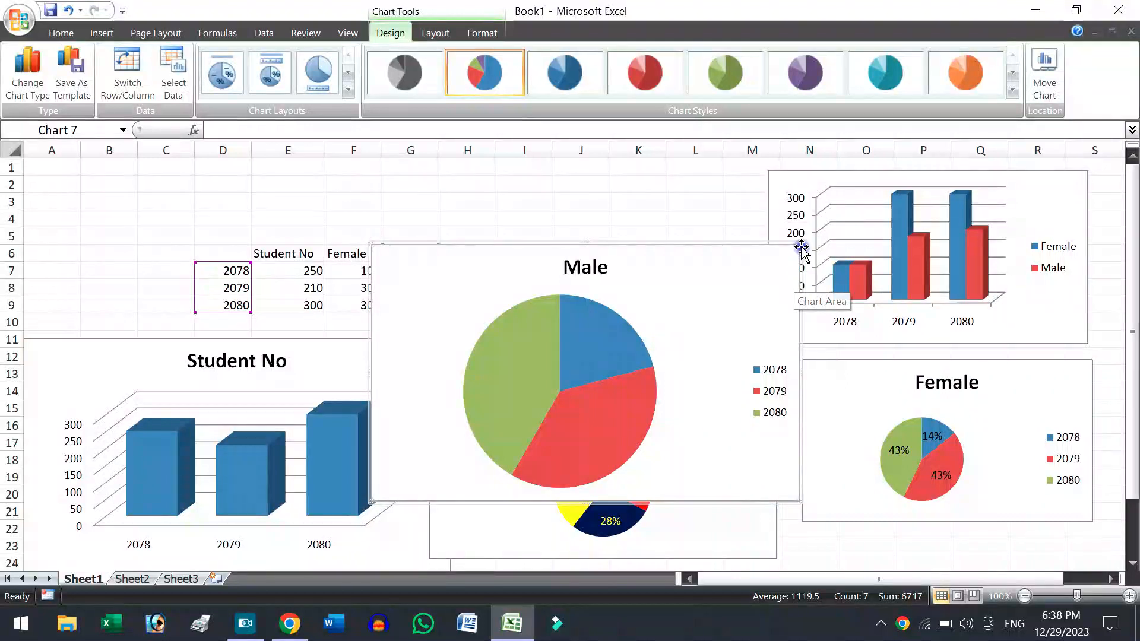
- Shrink the Male pie chart to about H1:M10 and apply the layout with percentage labels and the legend below the title
drag(800, 244, 669, 334)
drag(600, 334, 682, 160)
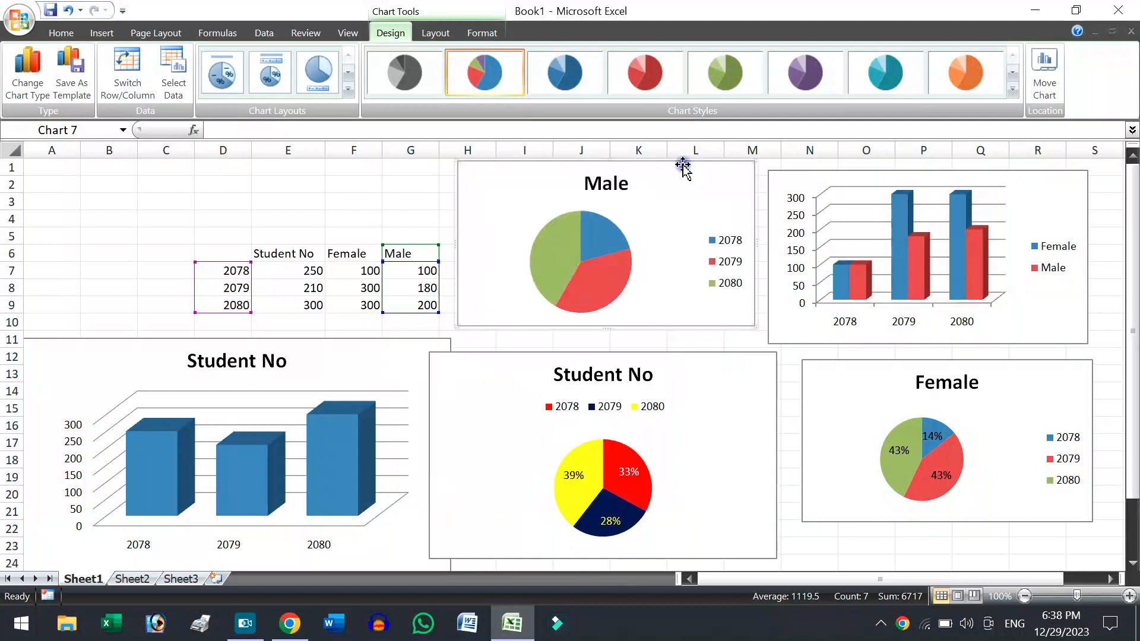
click(282, 76)
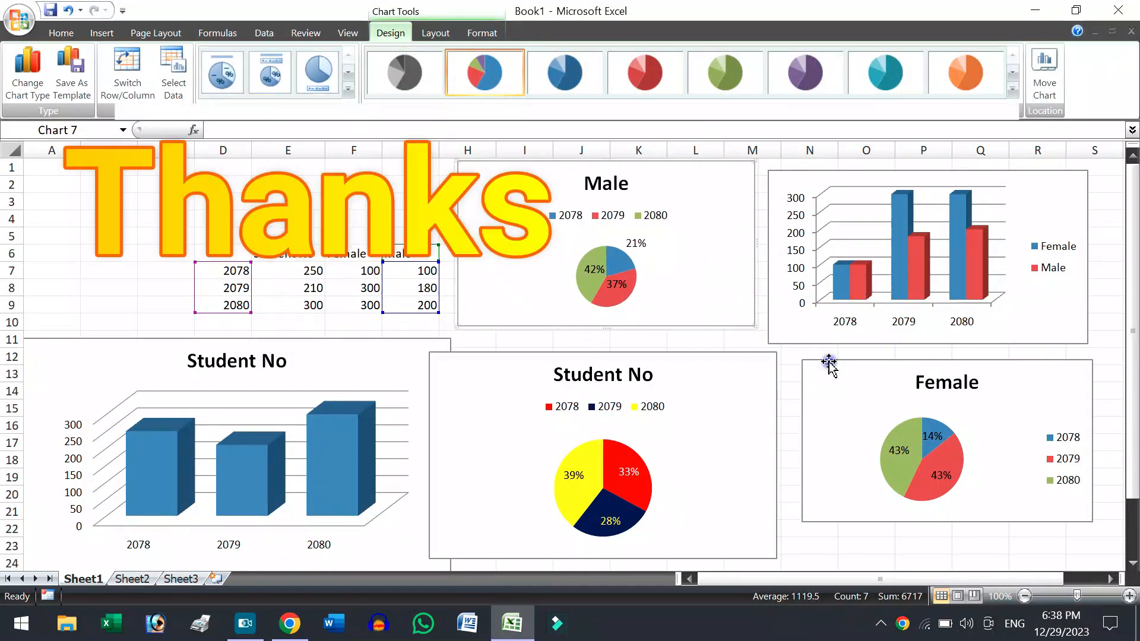
click(787, 465)
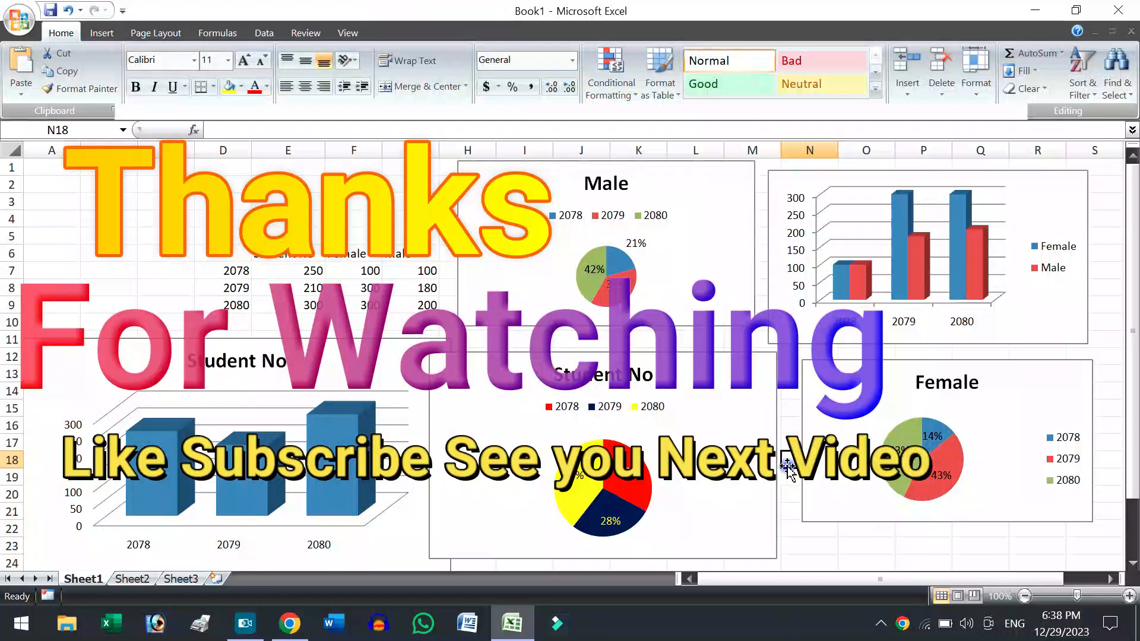
click(229, 261)
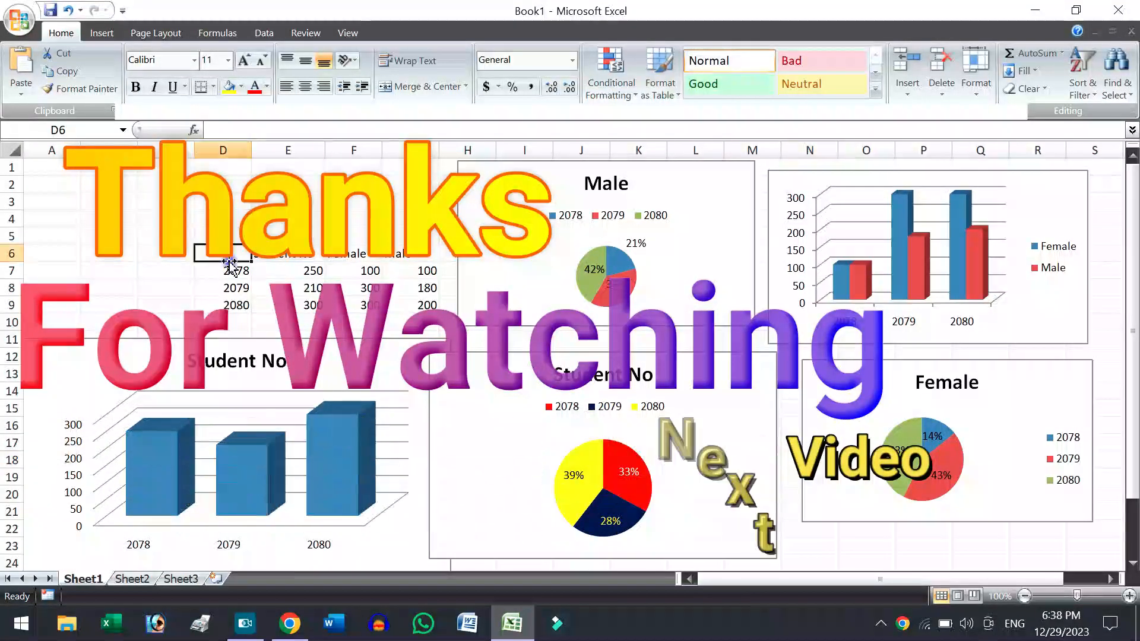